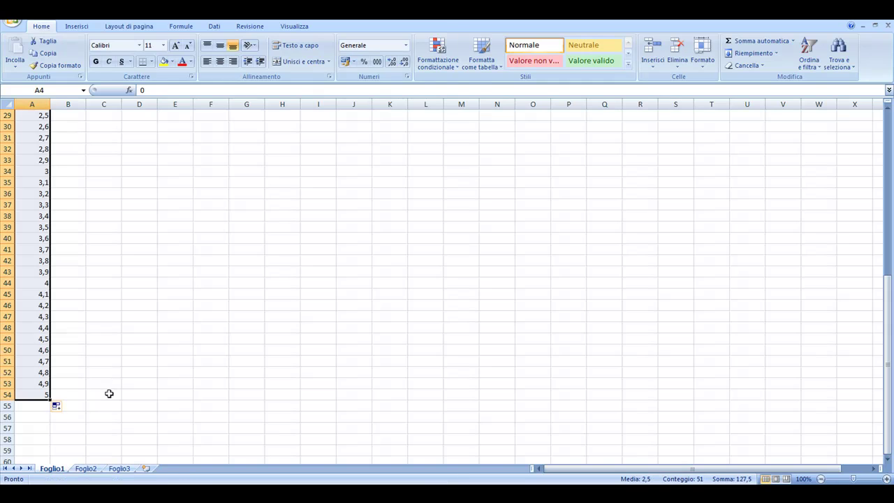
# Copy the 0–5 series from column A into E4 and insert a new row 3.
pyautogui.scroll(5, 128, 315)
pyautogui.scroll(3, 143, 226)
pyautogui.scroll(2, 143, 227)
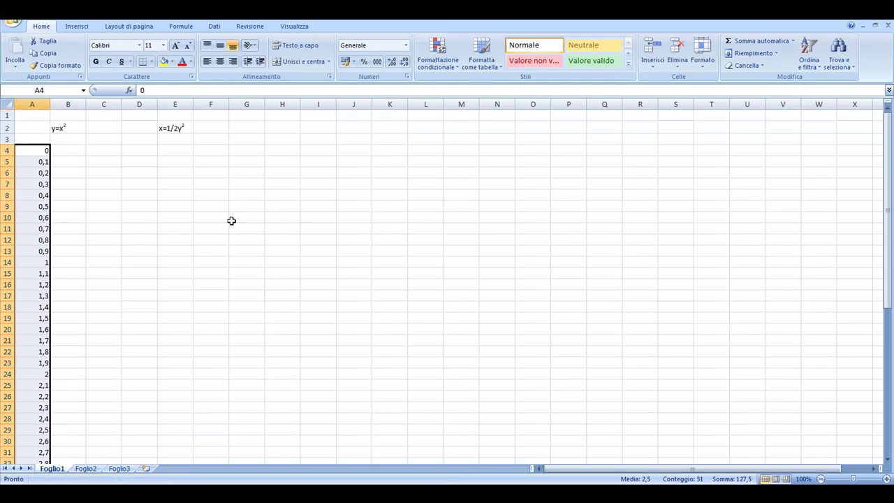
pyautogui.hotkey('ctrl', 'c')
pyautogui.click(177, 150)
pyautogui.hotkey('ctrl', 'v')
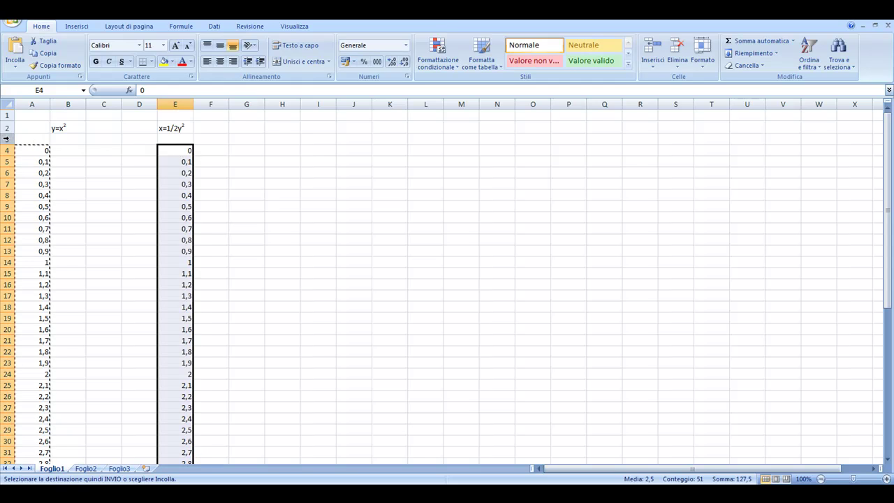
pyautogui.click(7, 139)
pyautogui.click(652, 48)
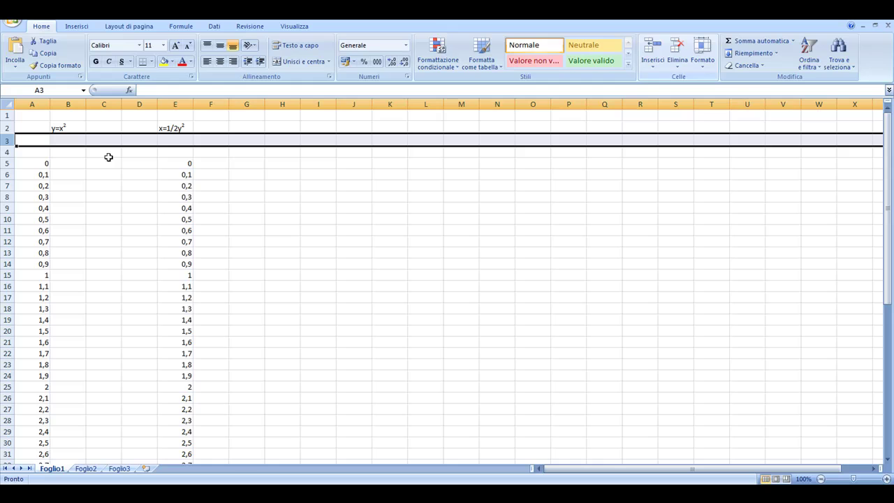
# Label cells A4, B4, D4 and E4 with the headers x, y, x, y.
pyautogui.click(24, 152)
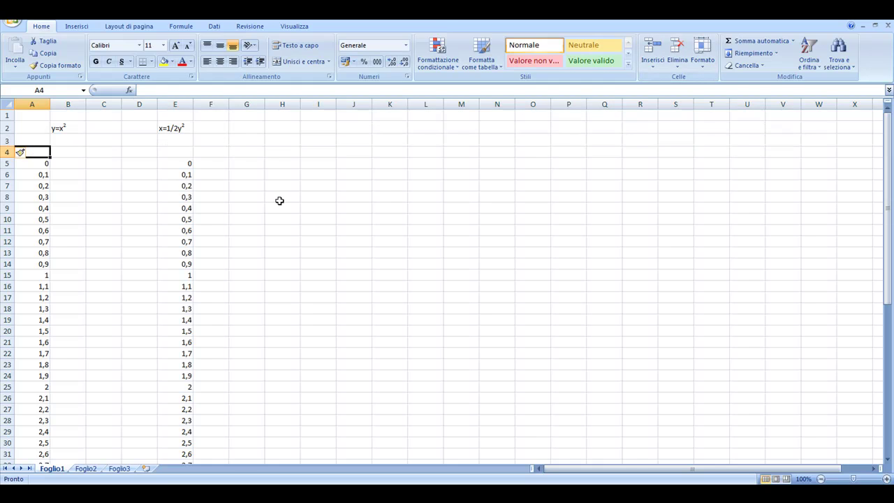
pyautogui.write('x')
pyautogui.click(135, 151)
pyautogui.click(77, 153)
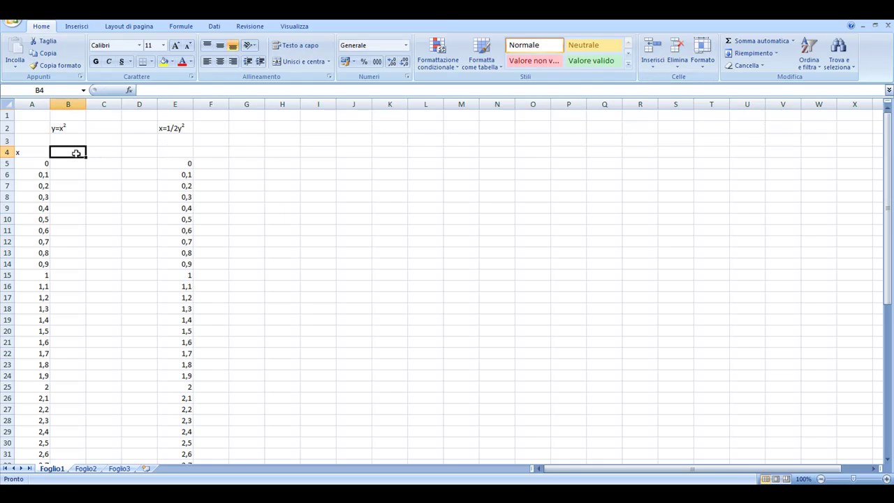
pyautogui.write('y')
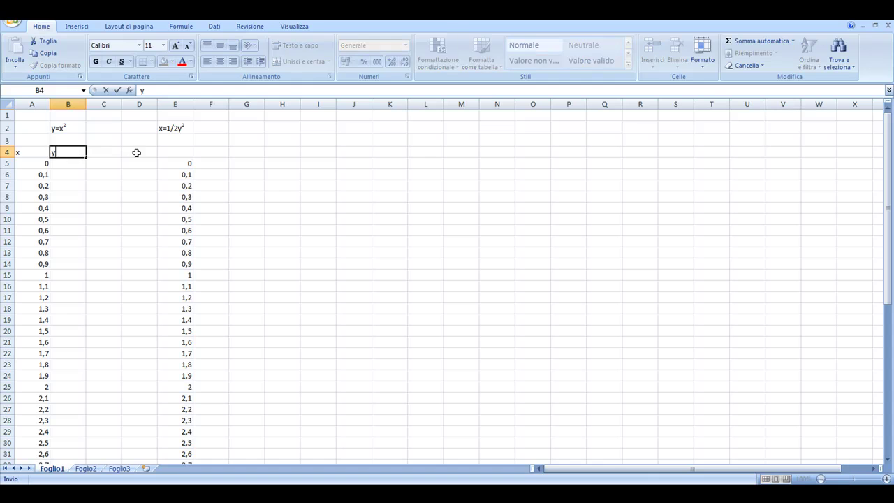
pyautogui.click(137, 152)
pyautogui.write('x')
pyautogui.click(176, 150)
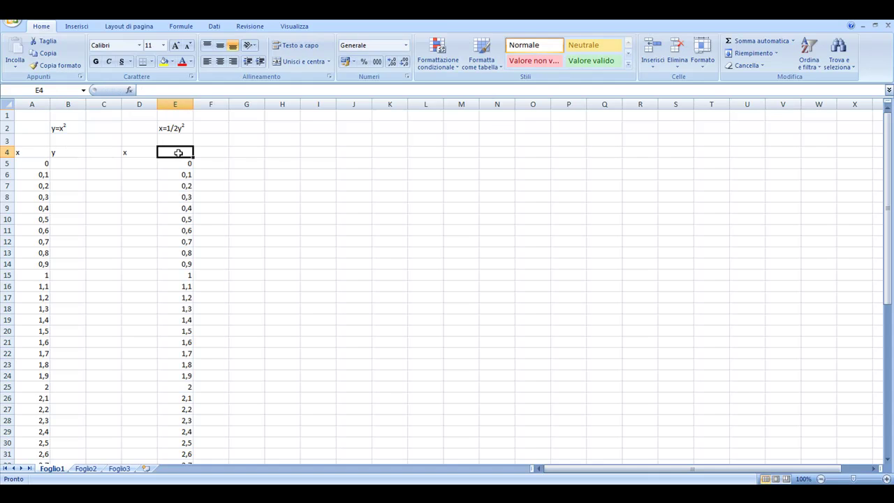
pyautogui.write('y')
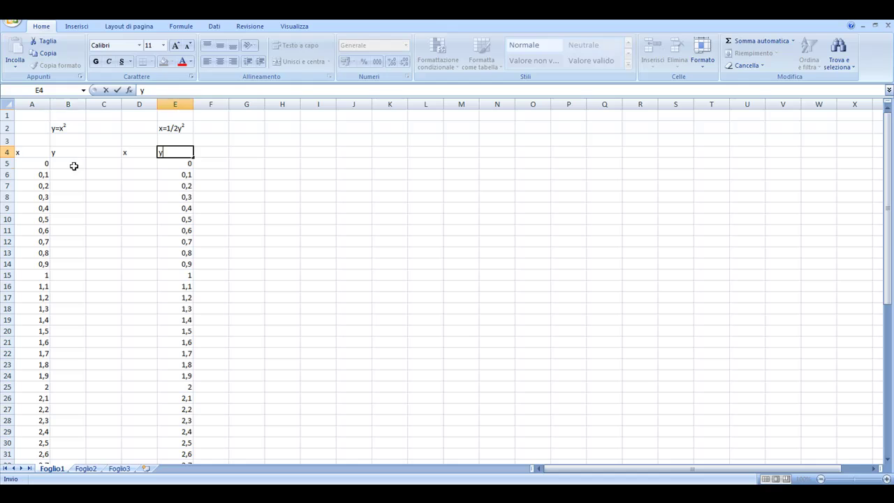
pyautogui.click(73, 165)
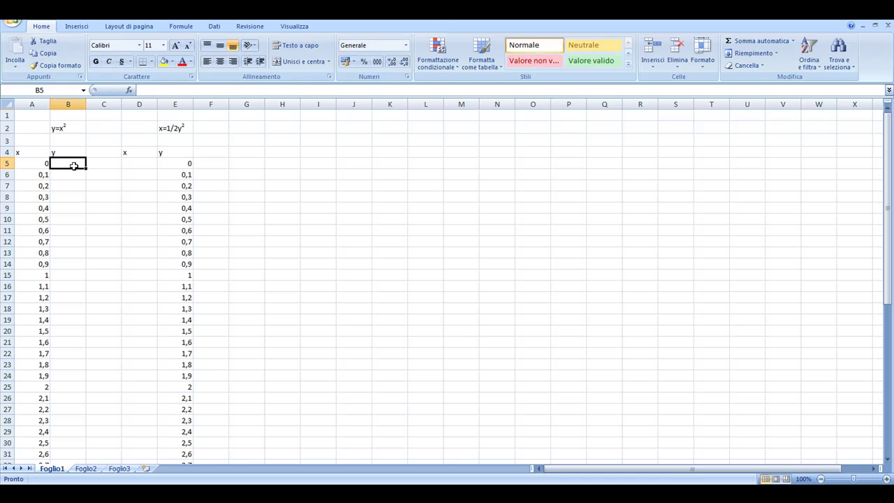
# Enter =A5^2 in B5 and fill it down to B55 to square each x.
pyautogui.write('=')
pyautogui.click(34, 163)
pyautogui.write('^')
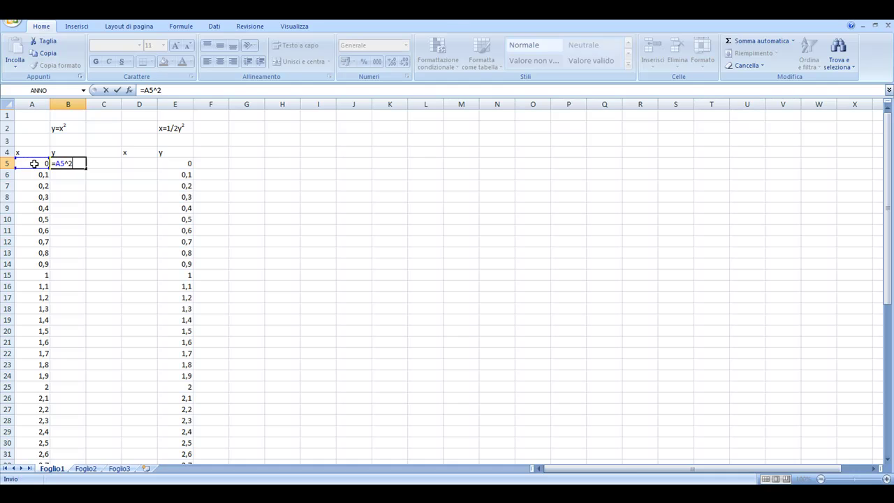
pyautogui.write('2')
pyautogui.press('Return')
pyautogui.click(78, 164)
pyautogui.moveTo(86, 168); pyautogui.dragTo(80, 444)
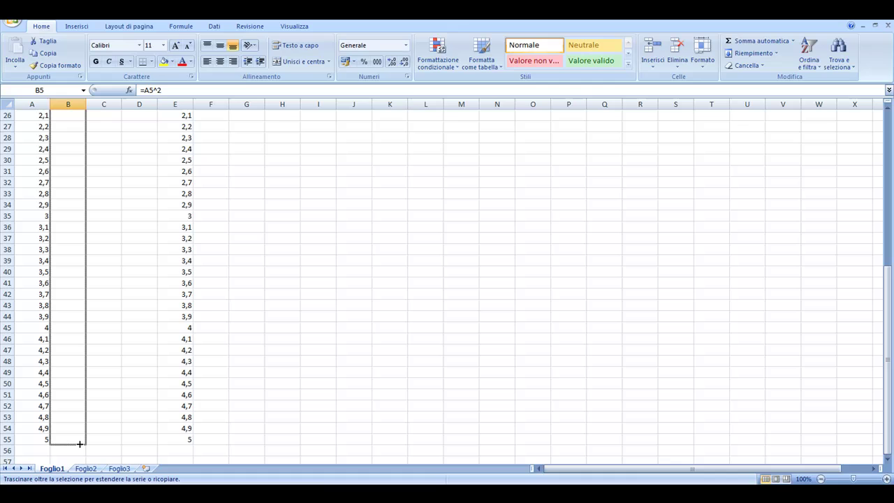
pyautogui.moveTo(79, 443); pyautogui.dragTo(80, 444)
pyautogui.scroll(4, 184, 246)
pyautogui.scroll(2, 208, 150)
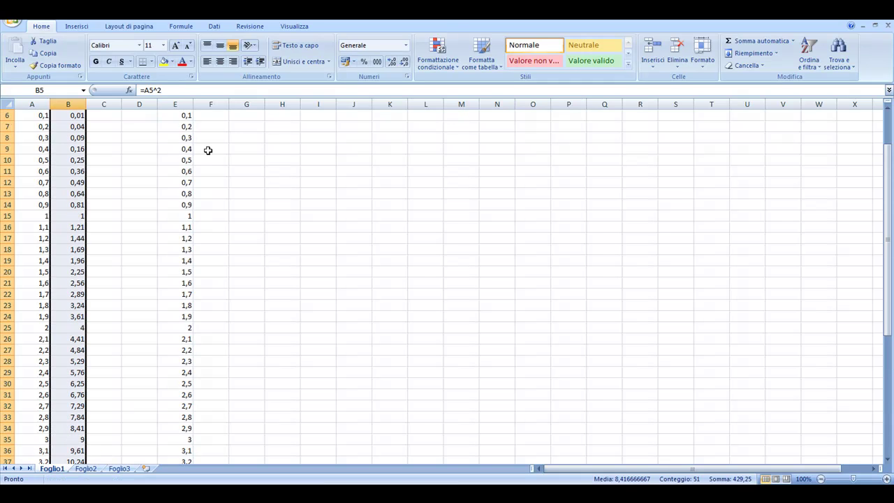
pyautogui.scroll(2, 208, 150)
pyautogui.click(141, 167)
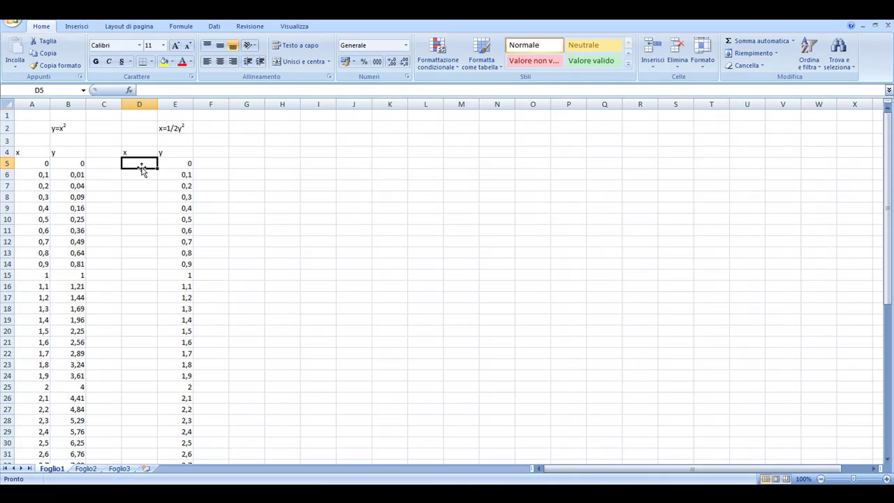
# Enter =1/2*(E5^2) in D5, accepting Excel's correction, and fill it down to D55.
pyautogui.write('=')
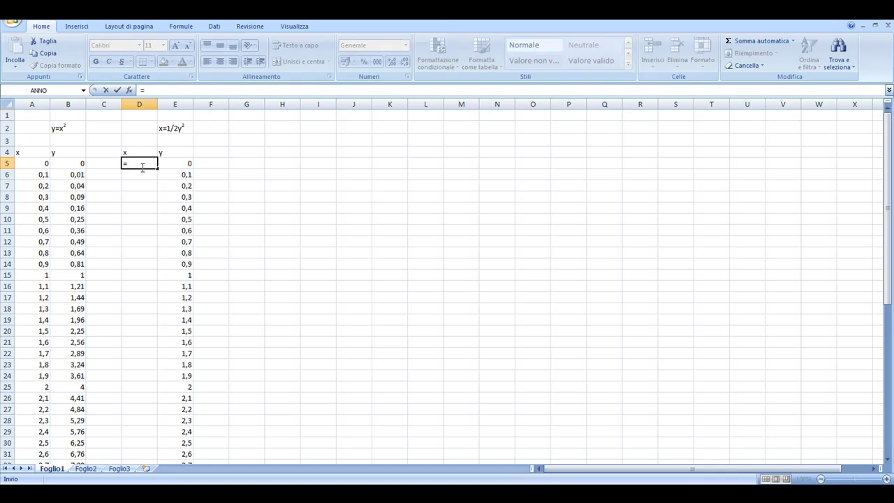
pyautogui.write('1/2(')
pyautogui.click(183, 165)
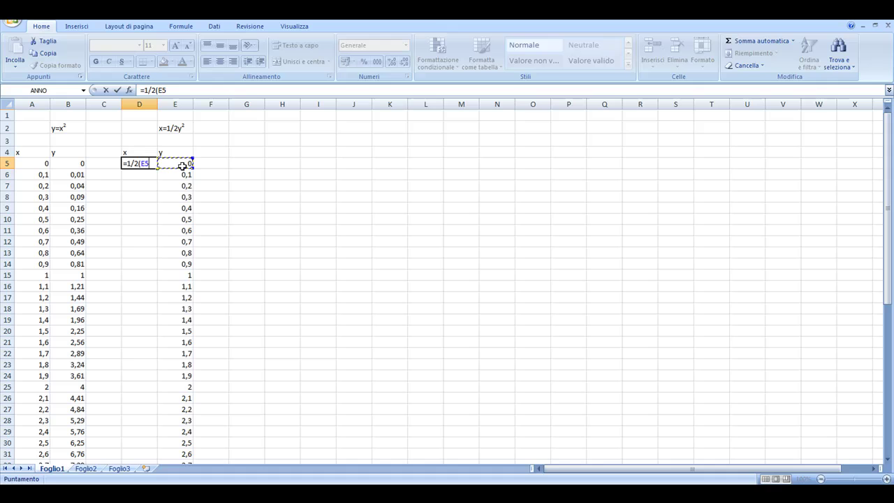
pyautogui.write('^2')
pyautogui.write(')')
pyautogui.press('Return')
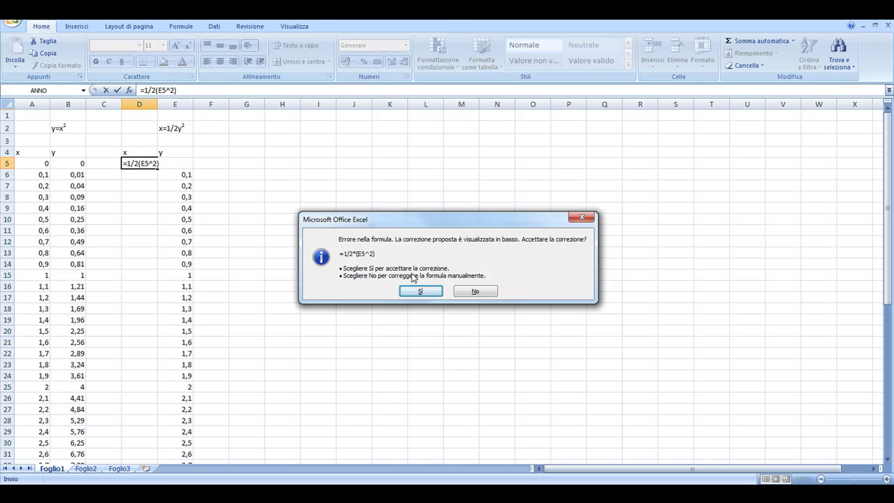
pyautogui.click(422, 293)
pyautogui.click(147, 165)
pyautogui.moveTo(157, 169); pyautogui.dragTo(137, 447)
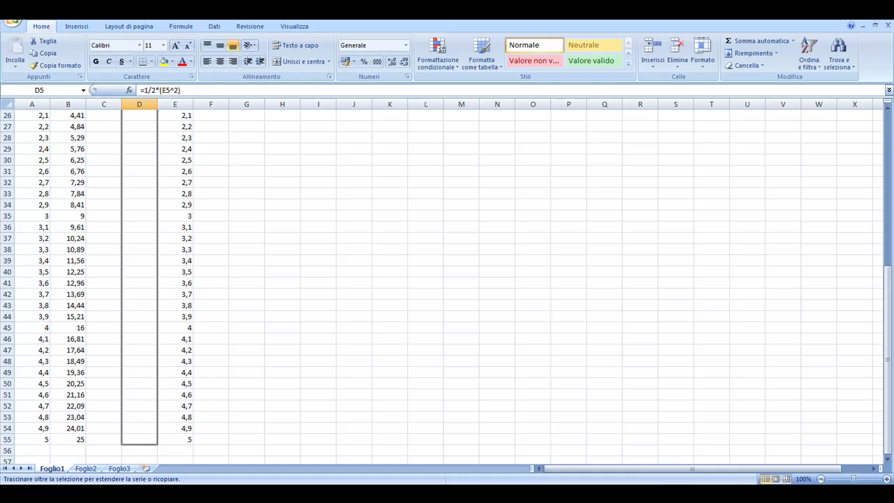
pyautogui.moveTo(140, 437); pyautogui.dragTo(139, 459)
pyautogui.scroll(2, 48, 241)
pyautogui.scroll(5, 48, 241)
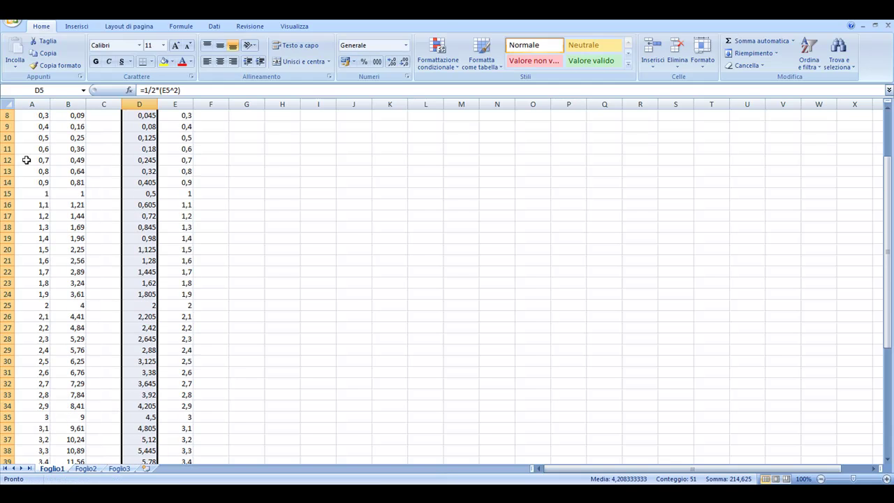
pyautogui.moveTo(35, 168); pyautogui.dragTo(75, 436)
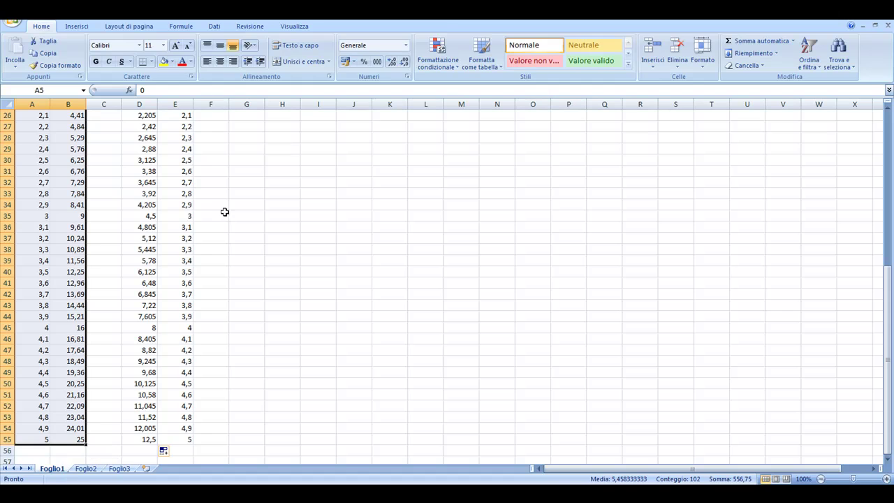
# Insert a marker-only scatter chart of columns A and B and open Seleziona dati.
pyautogui.click(77, 26)
pyautogui.click(331, 56)
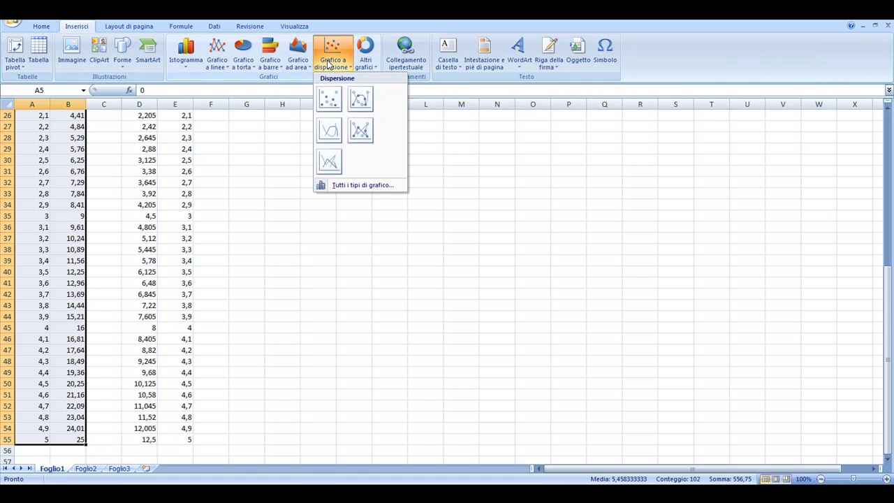
pyautogui.click(329, 99)
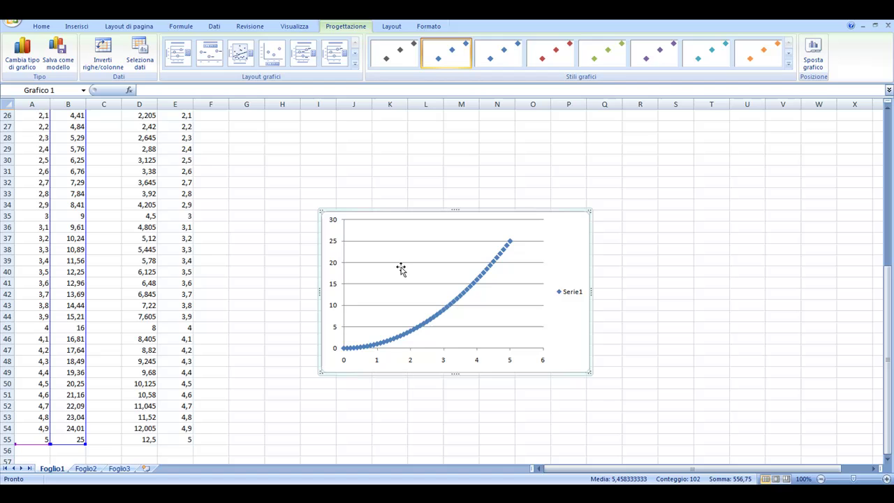
pyautogui.rightClick(563, 252)
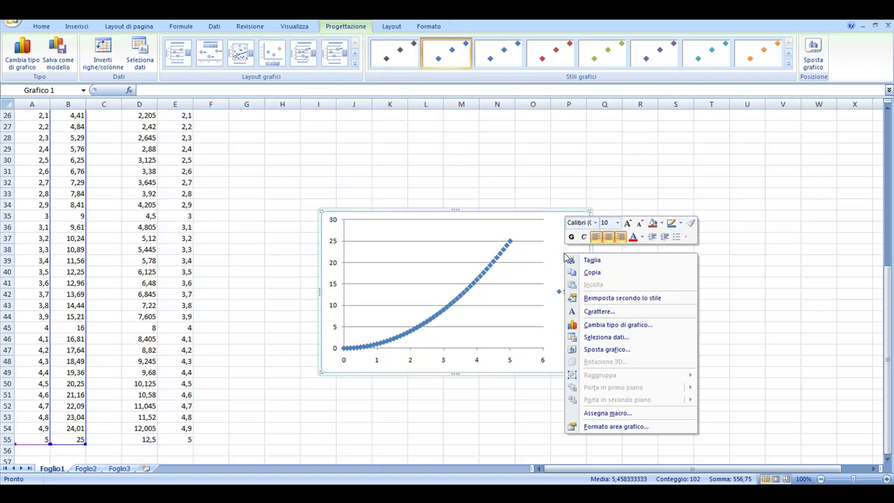
pyautogui.click(624, 338)
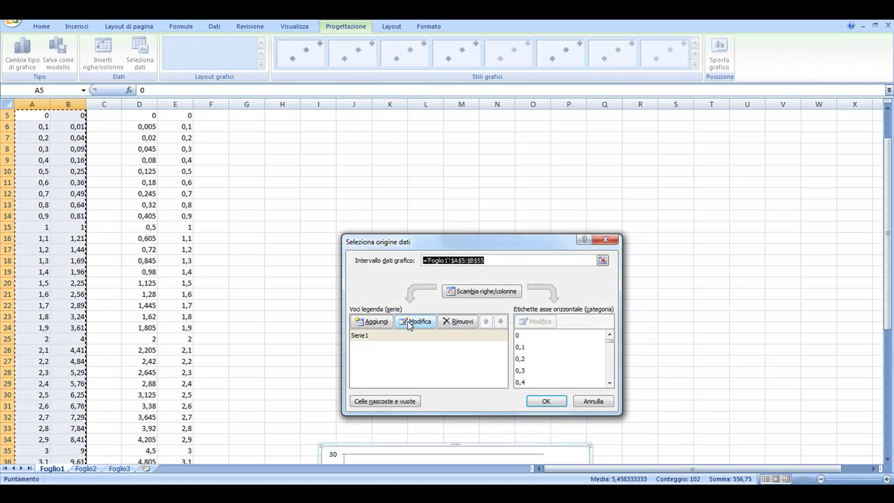
# Add Serie2 with D5:D55 as x values and E5:E55 as y values.
pyautogui.click(364, 323)
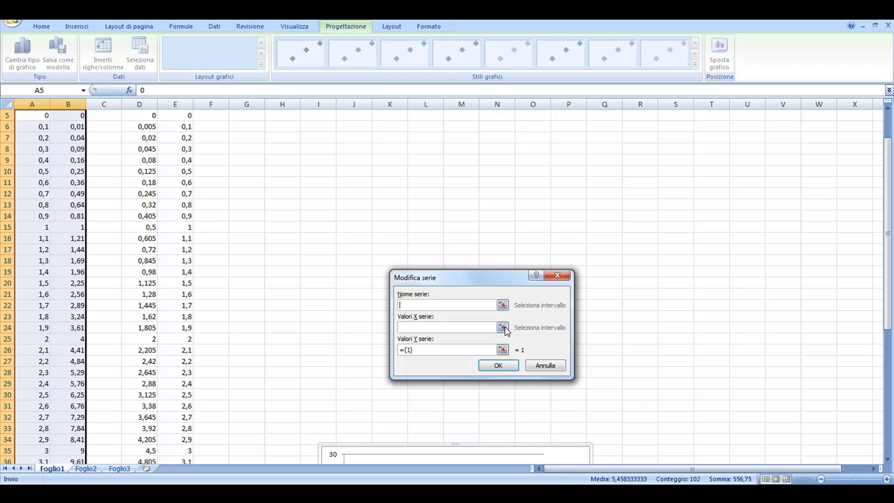
pyautogui.click(503, 328)
pyautogui.scroll(2, 241, 186)
pyautogui.moveTo(147, 166); pyautogui.dragTo(148, 417)
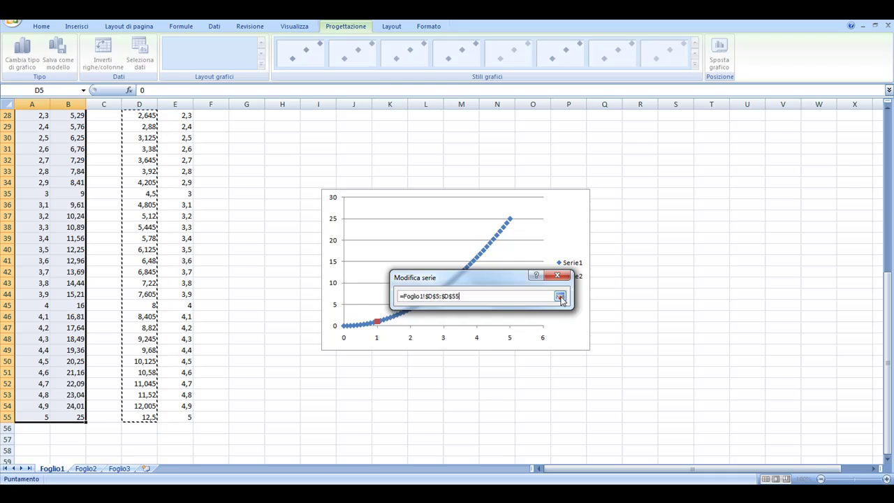
pyautogui.click(560, 296)
pyautogui.click(503, 349)
pyautogui.scroll(2, 395, 351)
pyautogui.moveTo(183, 165)
pyautogui.mouseDown()
pyautogui.moveTo(206, 424)
pyautogui.moveTo(180, 441)
pyautogui.mouseUp()
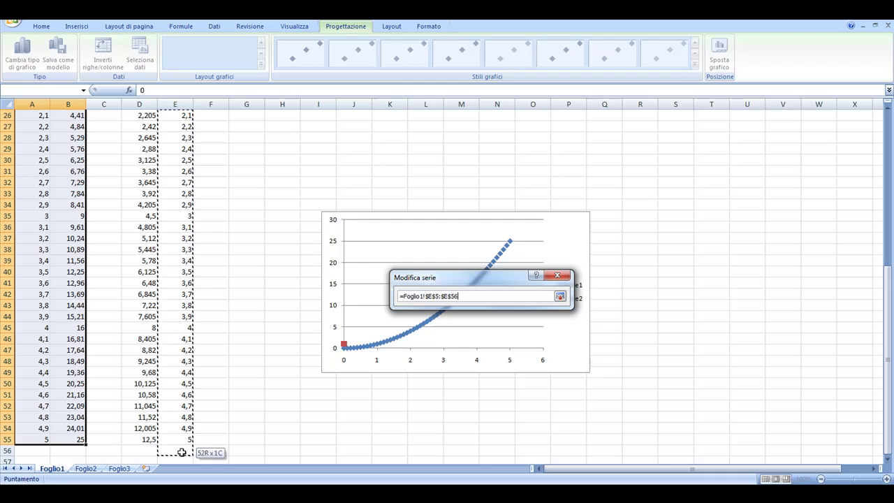
pyautogui.click(560, 296)
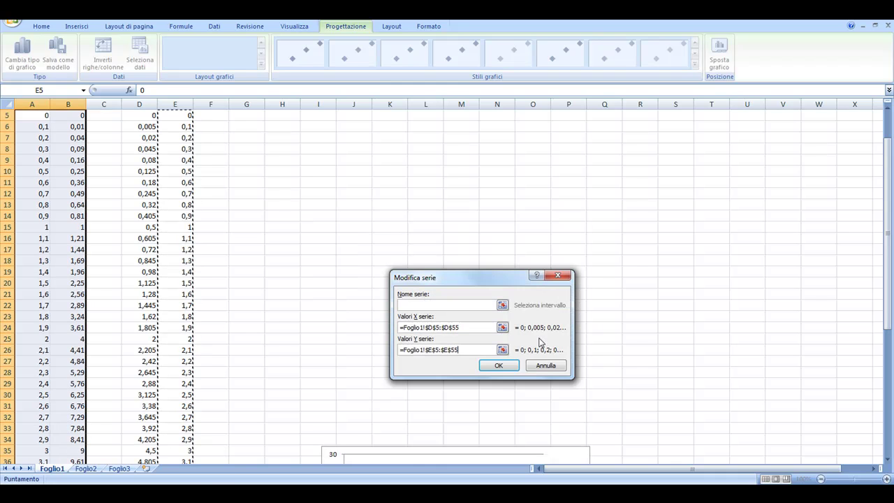
pyautogui.click(500, 367)
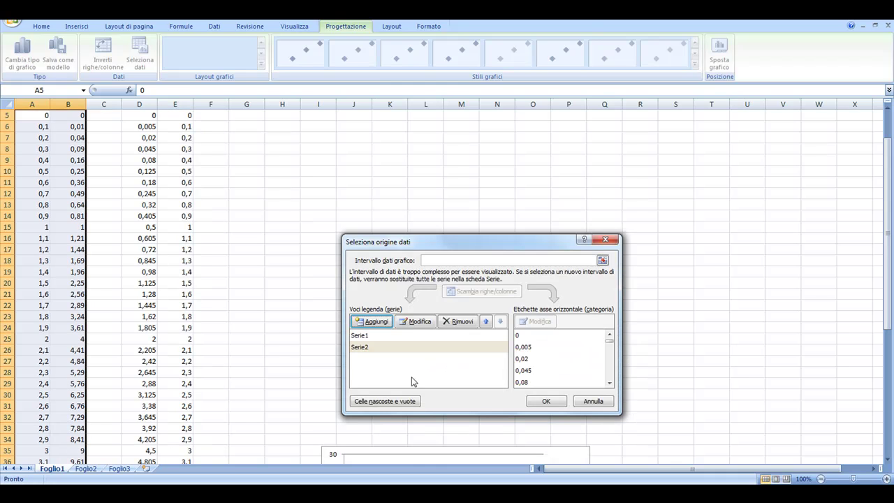
pyautogui.click(547, 401)
# Drag the chart up beside the data tables.
pyautogui.scroll(2, 538, 359)
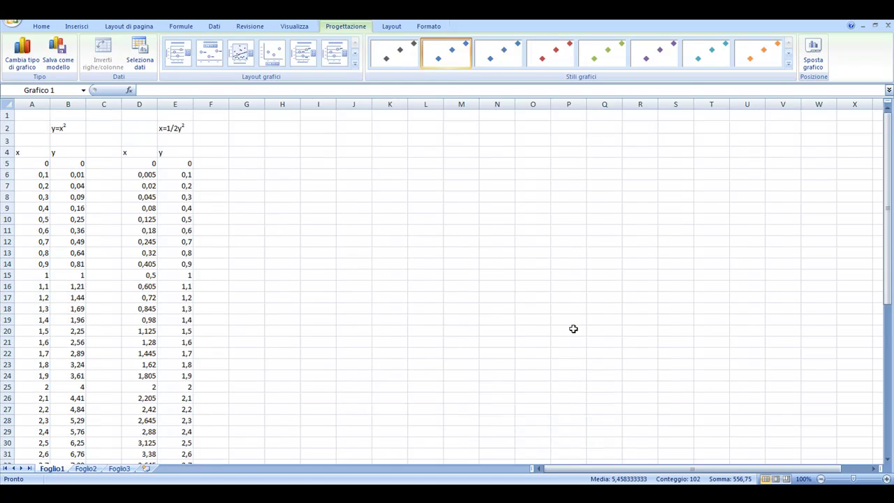
pyautogui.scroll(-5, 573, 329)
pyautogui.moveTo(576, 385); pyautogui.dragTo(549, 171)
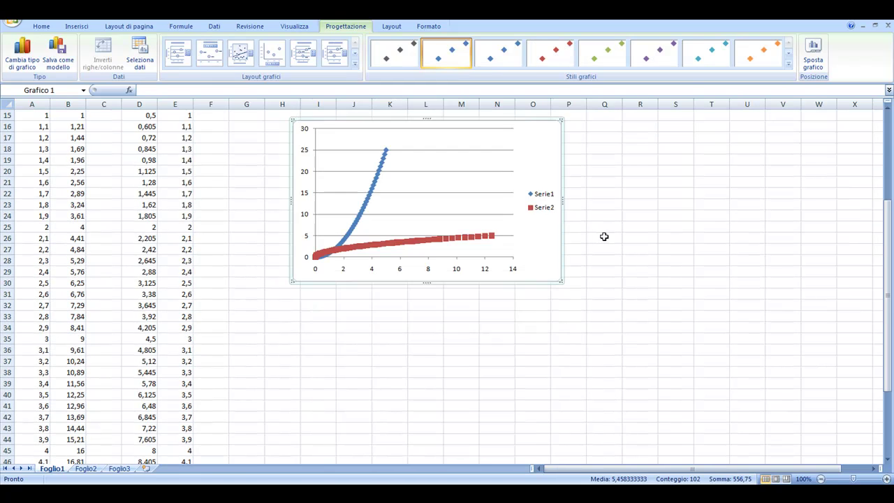
pyautogui.scroll(3, 586, 223)
pyautogui.scroll(2, 533, 256)
pyautogui.moveTo(557, 326); pyautogui.dragTo(538, 223)
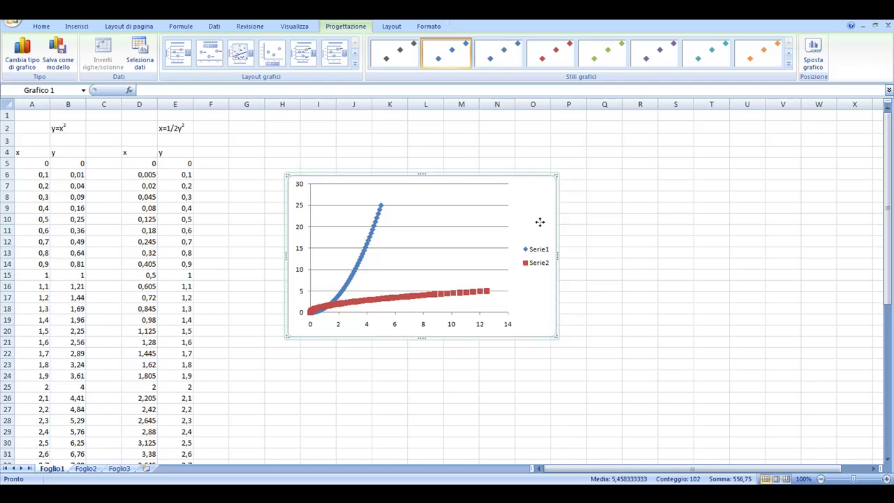
# Switch both series to the smooth-line template from Modelli.
pyautogui.rightClick(539, 223)
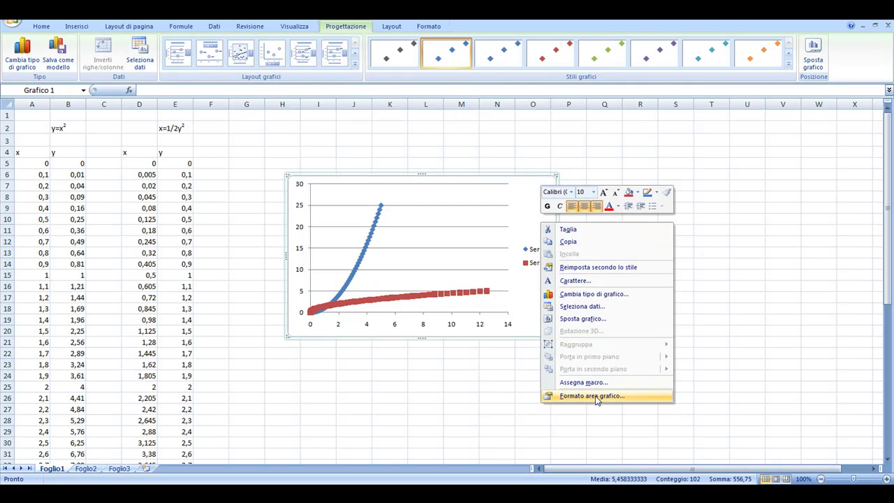
pyautogui.click(590, 293)
pyautogui.click(309, 167)
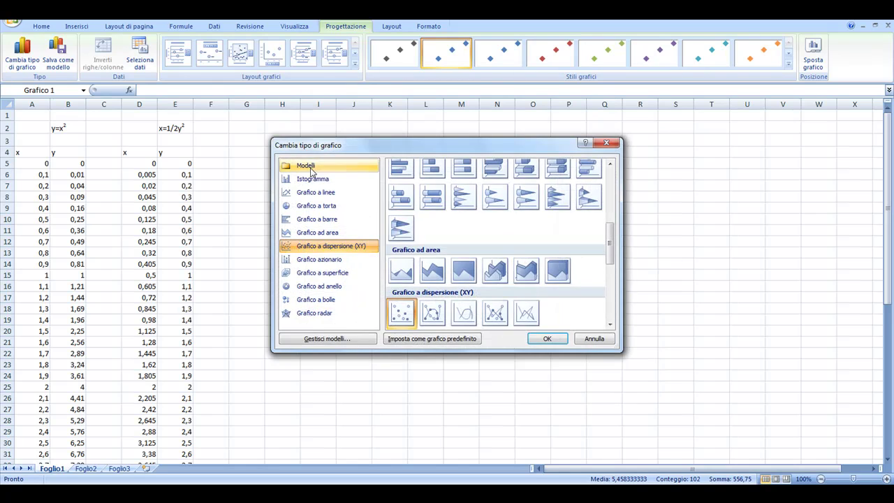
pyautogui.doubleClick(404, 184)
# Apply the custom Modelli template, giving f(x) and g(x) curves on 0–5 axes.
pyautogui.rightClick(524, 292)
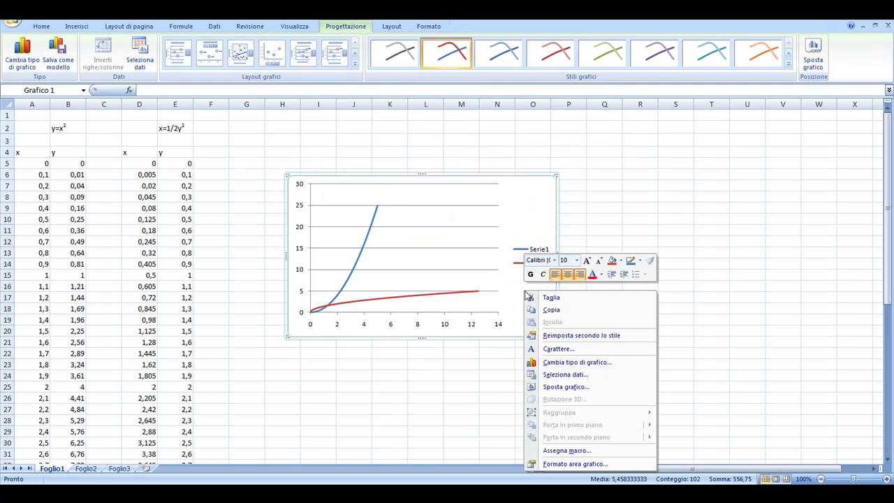
pyautogui.click(572, 362)
pyautogui.click(308, 165)
pyautogui.click(403, 188)
pyautogui.click(547, 338)
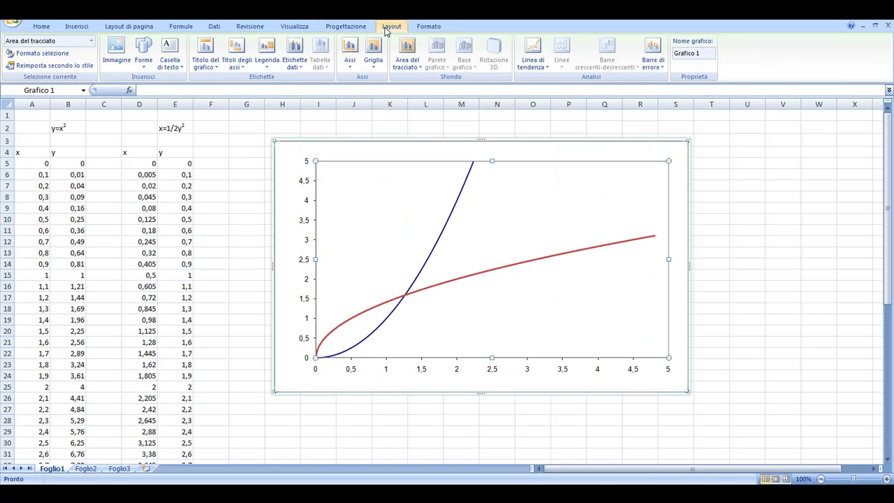
pyautogui.click(33, 130)
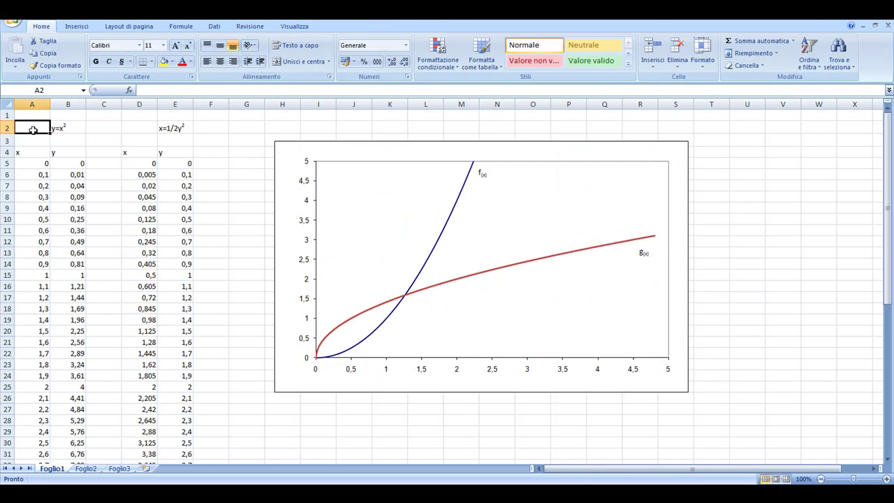
pyautogui.click(489, 178)
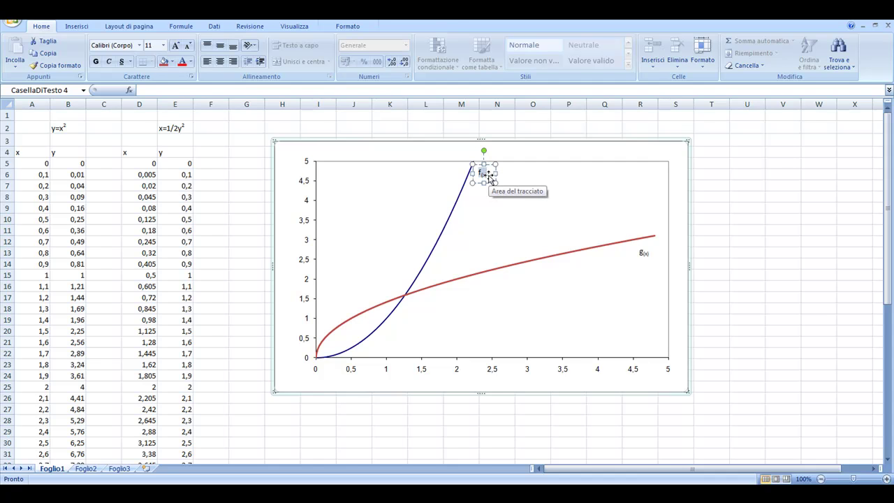
# Paste the f(x) chart label into A2 and the g(x) label into D2.
pyautogui.click(32, 126)
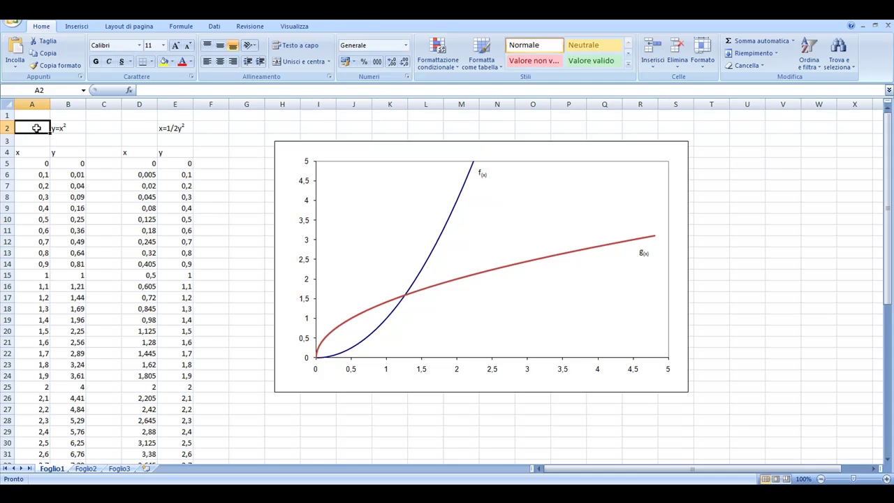
pyautogui.write('f(x)')
pyautogui.click(146, 129)
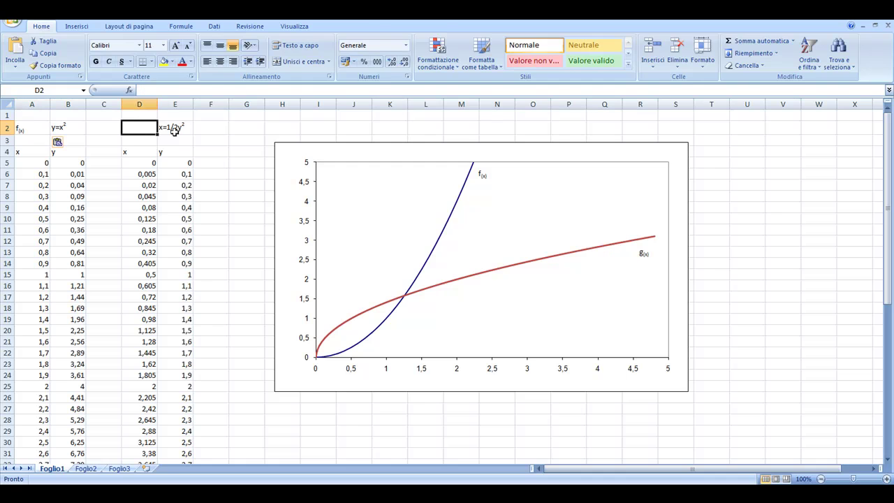
pyautogui.click(649, 253)
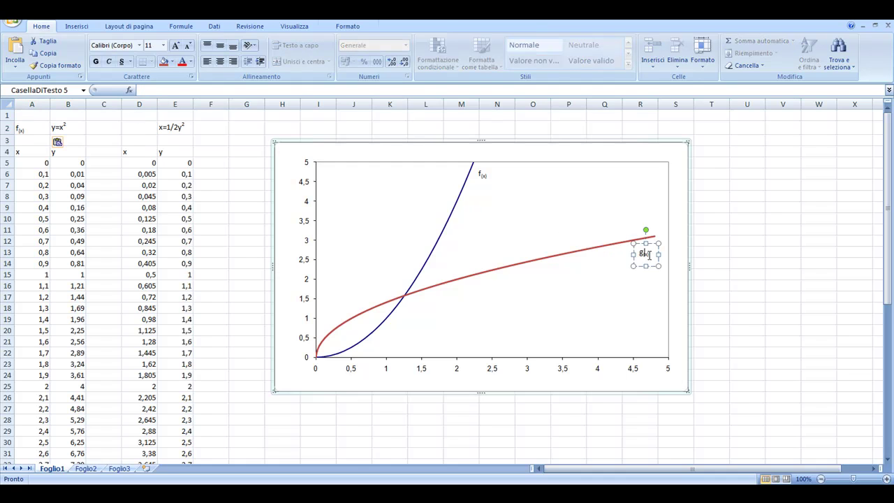
pyautogui.click(136, 132)
pyautogui.write('g(x)')
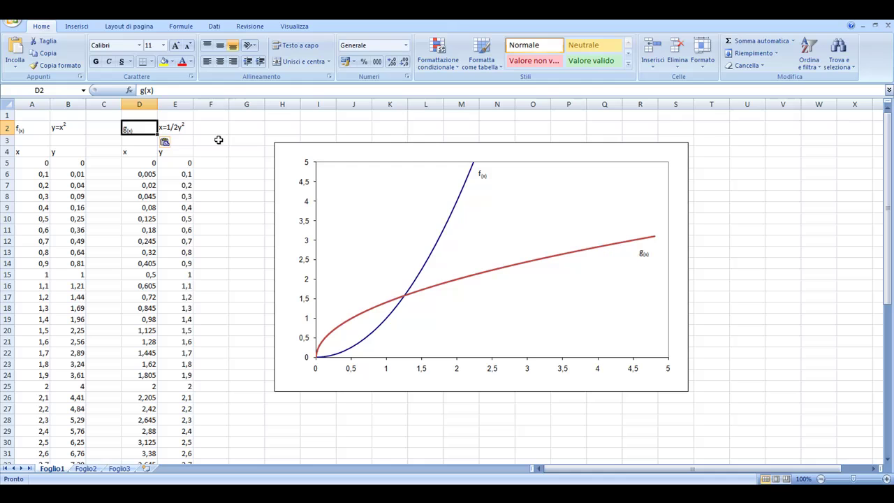
pyautogui.click(213, 140)
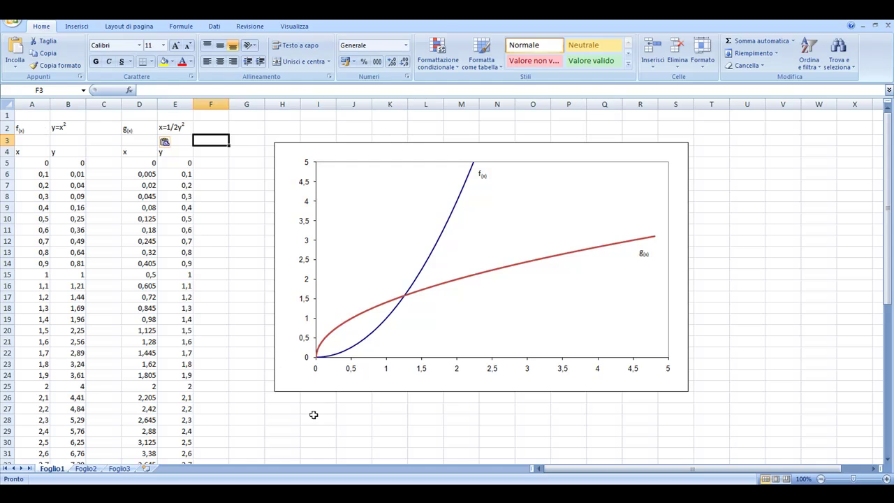
pyautogui.scroll(-1, 262, 349)
# Write f(x)-g(x)=0 in H28 and the f(x)a-g(x)a=0 heading in I32.
pyautogui.click(259, 383)
pyautogui.click(276, 384)
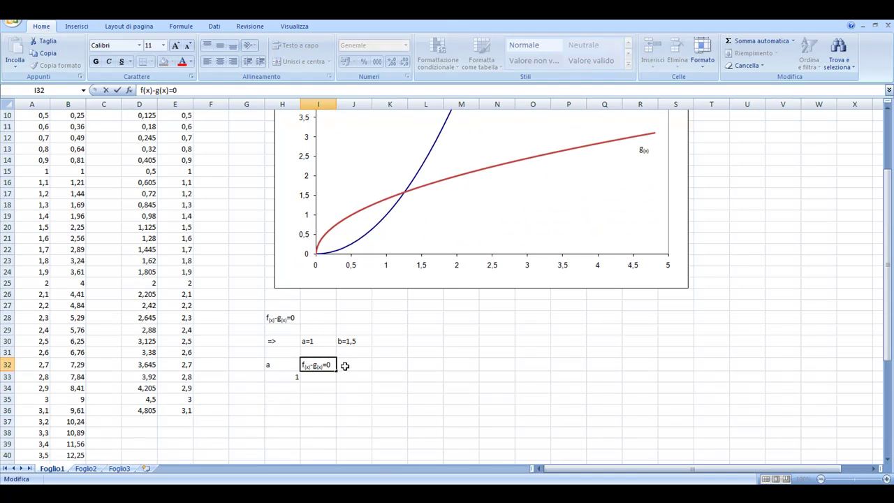
pyautogui.write('ag(x)=0')
pyautogui.press('BackSpace')
pyautogui.write('-')
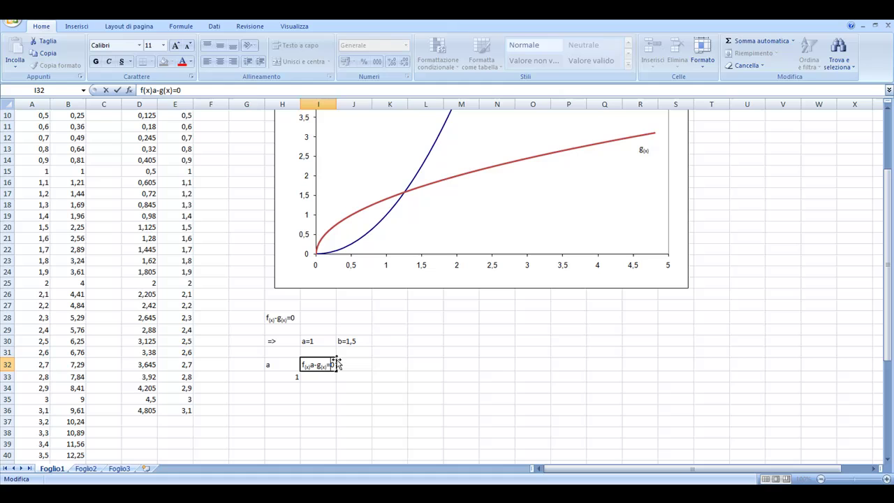
pyautogui.write('a')
pyautogui.press('BackSpace')
pyautogui.press('Return')
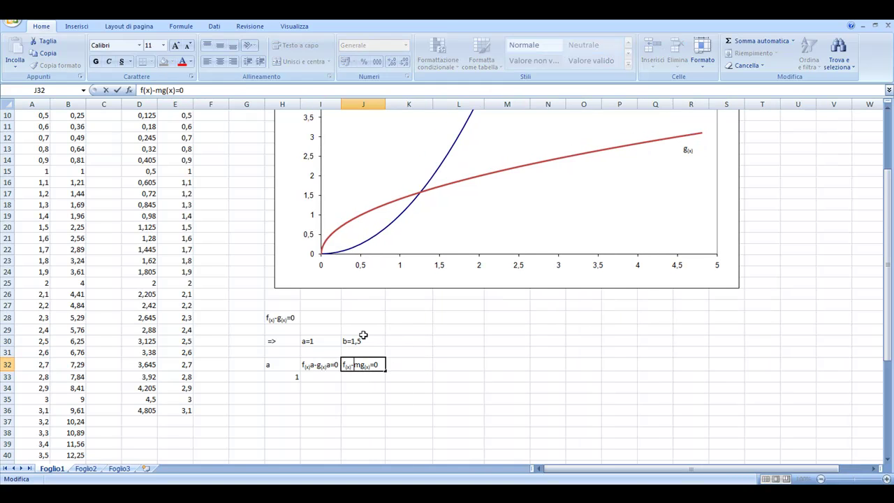
# Correct the m heading in J32 and enter the f(x)b-g(x)b=0 heading in K32.
pyautogui.press('BackSpace')
pyautogui.write('-0')
pyautogui.press('BackSpace')
pyautogui.write('m')
pyautogui.press('BackSpace')
pyautogui.doubleClick(400, 367)
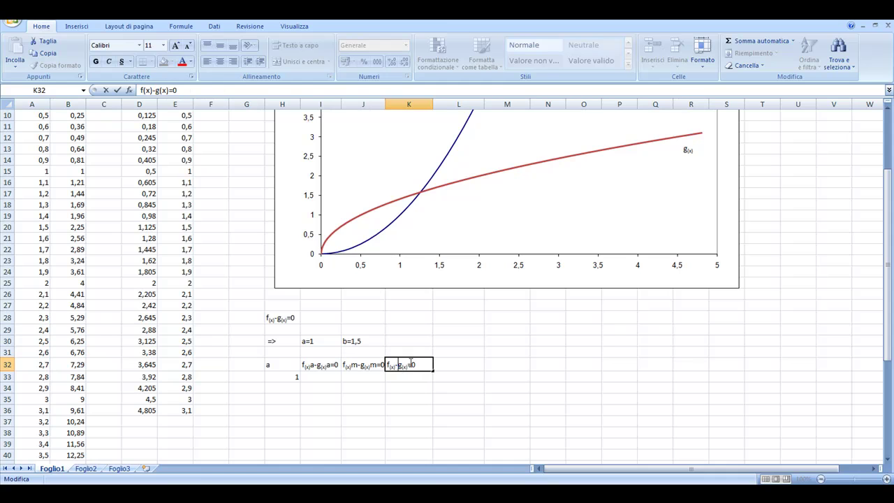
pyautogui.write('b')
pyautogui.press('BackSpace')
pyautogui.write('-')
pyautogui.write('b')
pyautogui.press('BackSpace')
pyautogui.write('=')
pyautogui.press('Return')
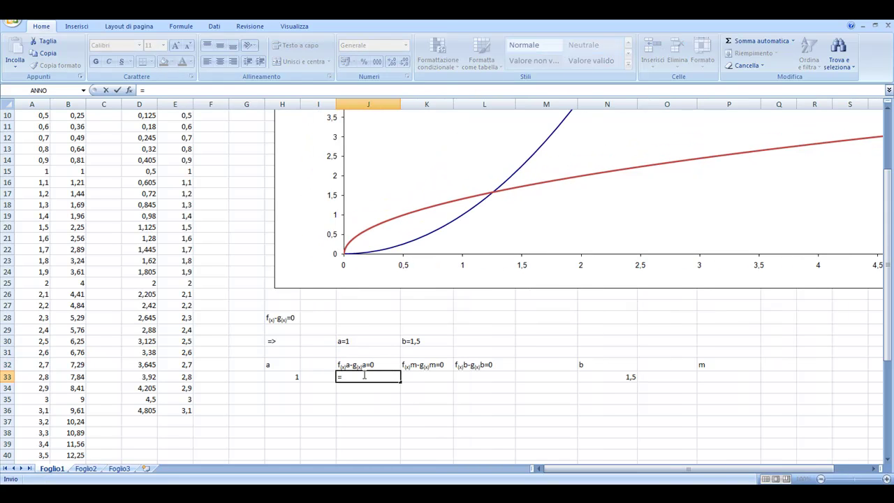
# Enter =H33^2-RADQ(2*H33) in J33, returning -0,414213562 for a=1.
pyautogui.click(296, 377)
pyautogui.write('^2-')
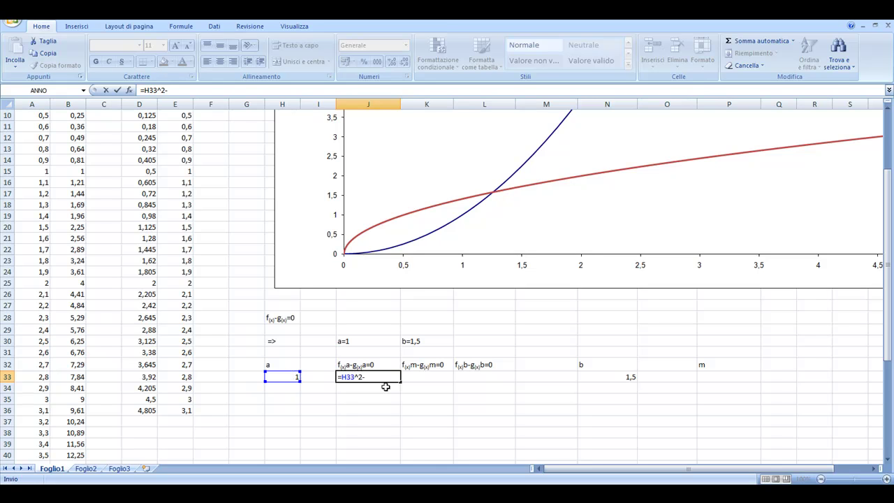
pyautogui.write('RA')
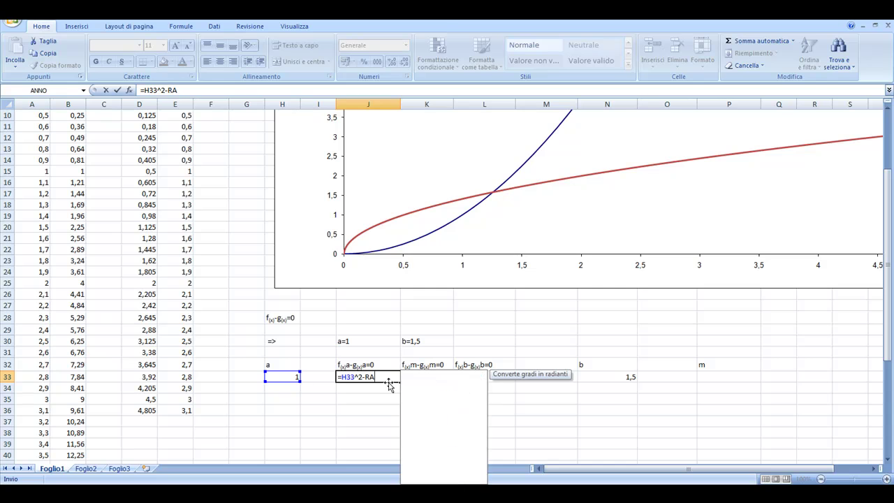
pyautogui.write('DQ')
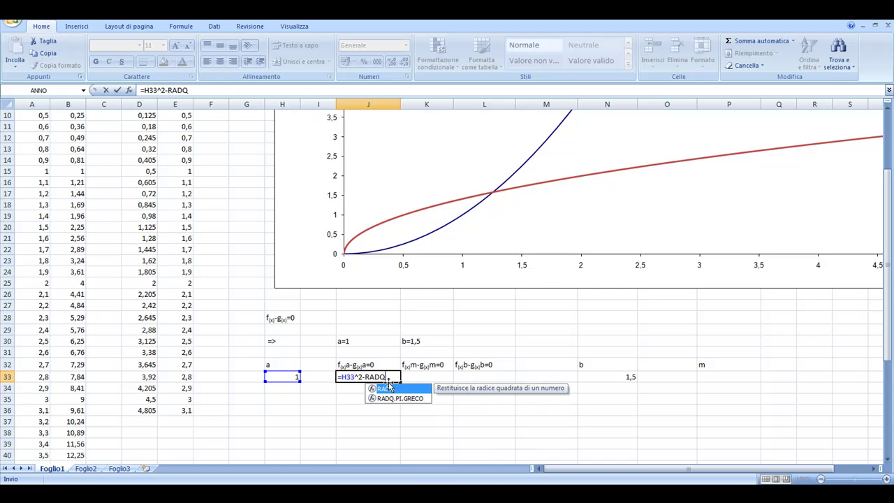
pyautogui.write('(2*')
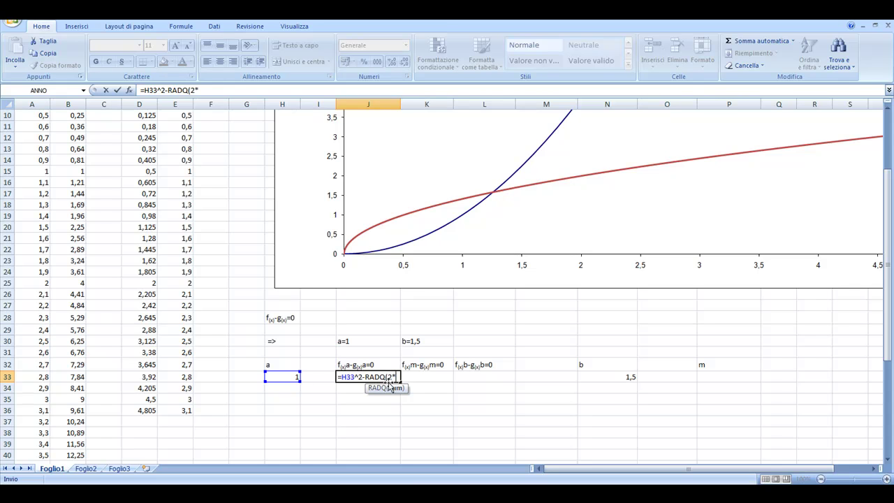
pyautogui.click(287, 377)
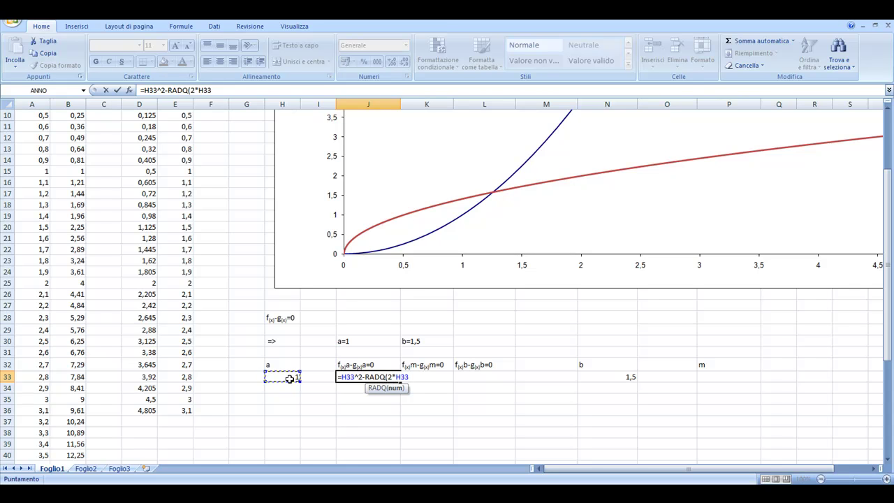
pyautogui.write(')')
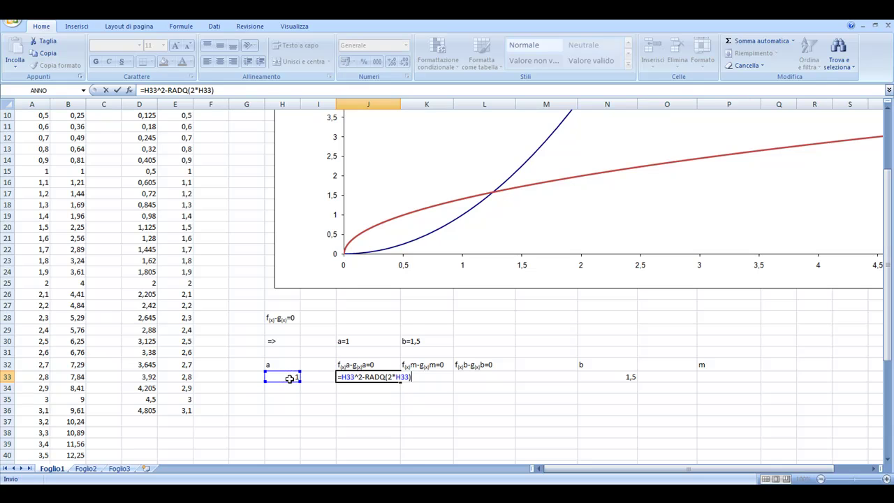
pyautogui.press('Return')
pyautogui.click(736, 377)
pyautogui.hotkey('ctrl', 'v')
# Enter =(H33+N33)/2 in P33 so the midpoint m shows 1,25.
pyautogui.write('=')
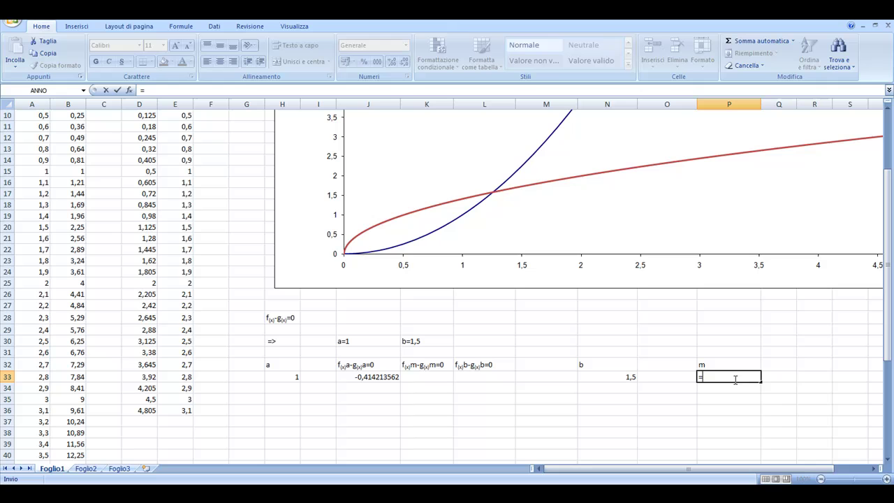
pyautogui.write('(')
pyautogui.click(291, 377)
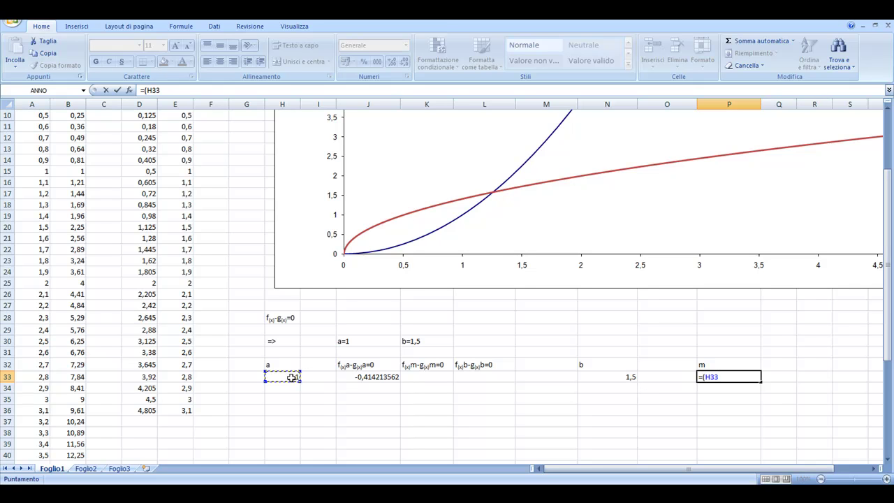
pyautogui.write('+')
pyautogui.click(603, 375)
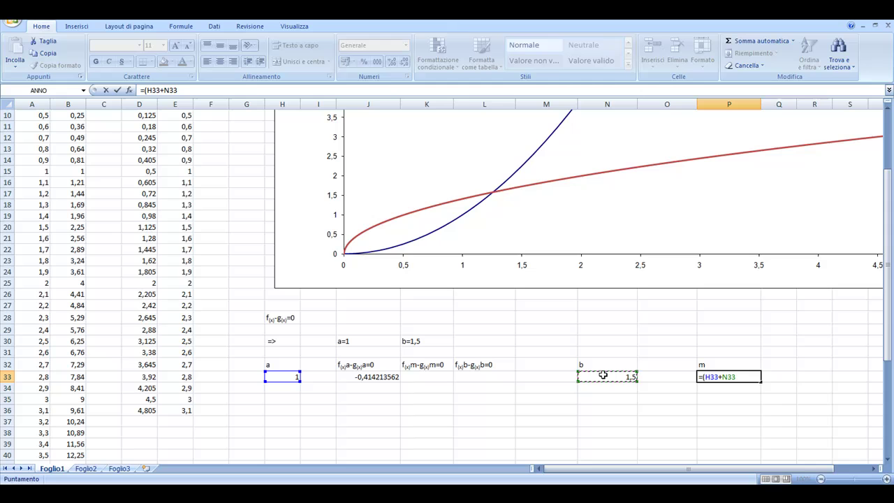
pyautogui.write('/')
pyautogui.press('BackSpace')
pyautogui.write('/2')
pyautogui.press('Return')
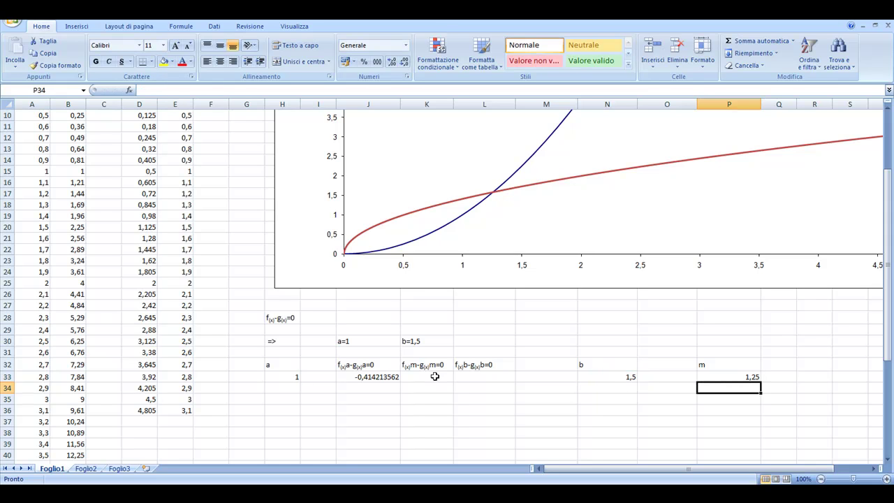
# Enter =P33^2-RADQ(2*P33) in K33, giving f(m)−g(m) = -0,01863883.
pyautogui.click(435, 377)
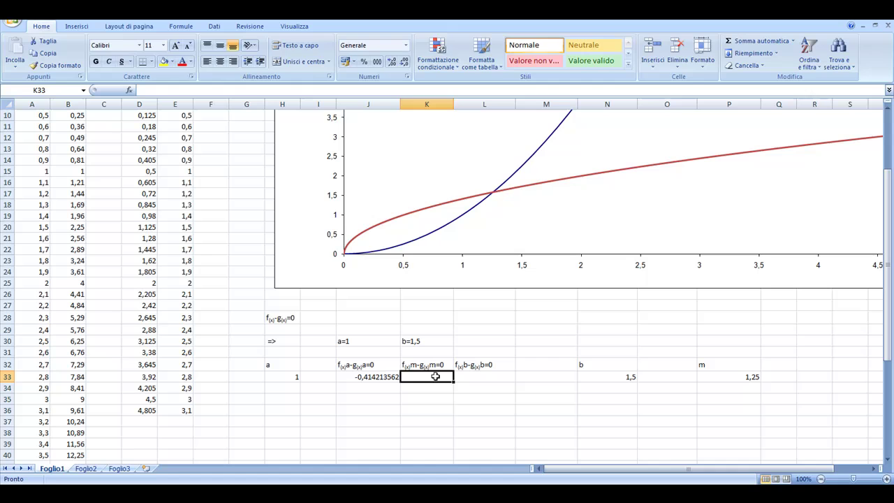
pyautogui.write('=')
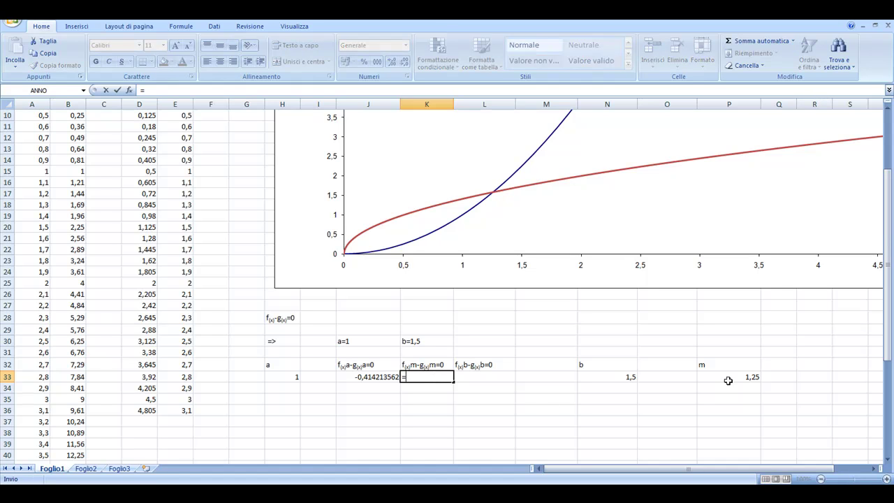
pyautogui.click(734, 377)
pyautogui.write('^2')
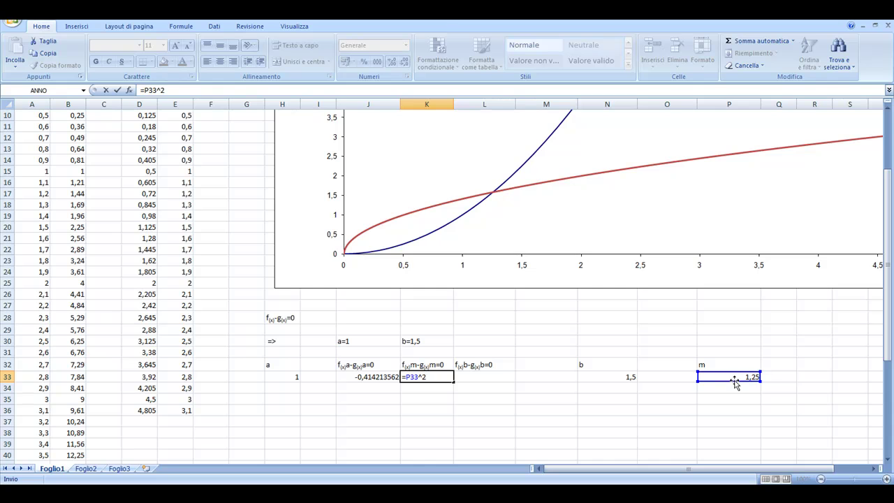
pyautogui.write('-')
pyautogui.write('RAD')
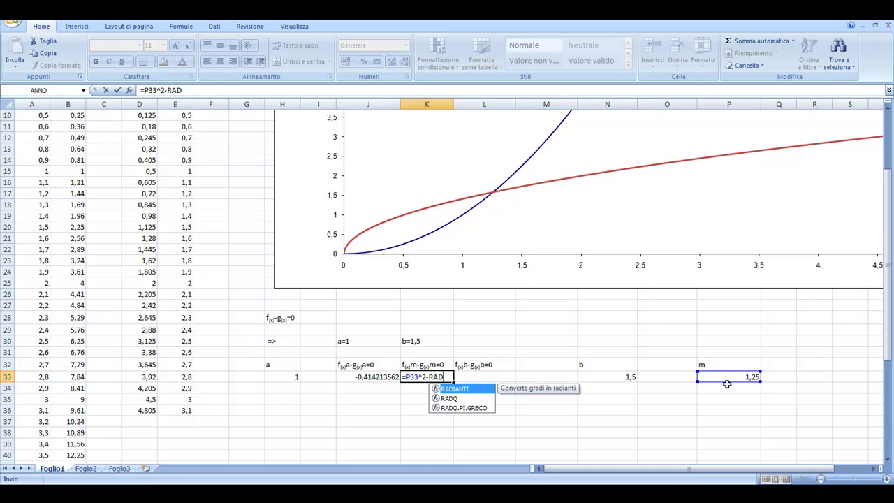
pyautogui.write('Q(')
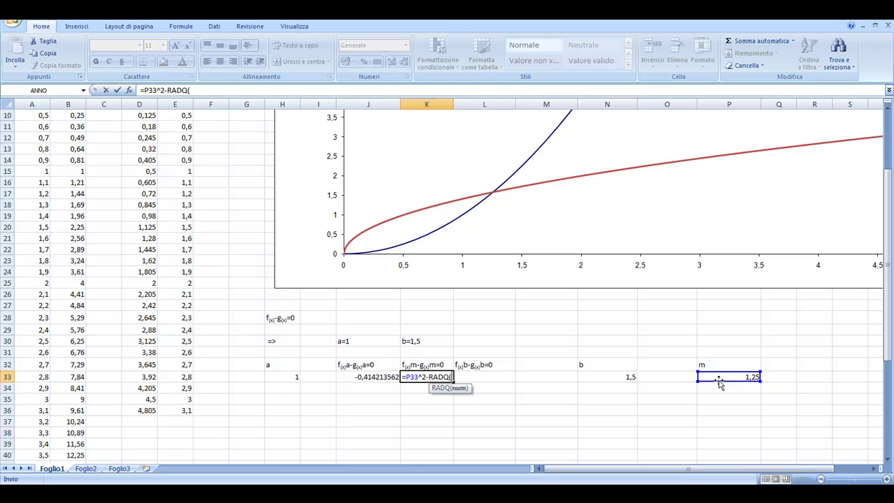
pyautogui.write('2*')
pyautogui.click(721, 378)
pyautogui.write(')')
pyautogui.press('Return')
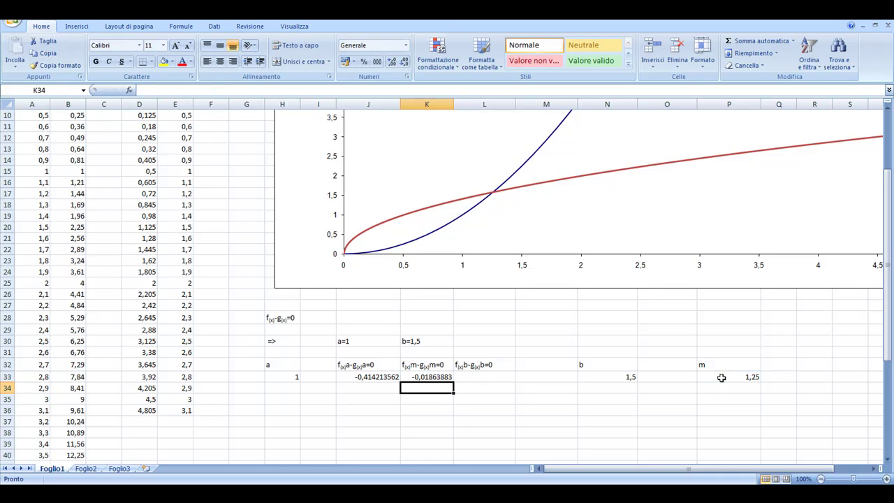
# Enter =N33^2-RADQ(2*P33) in L33, giving f(b)−g(b) = 0,66886117.
pyautogui.click(490, 380)
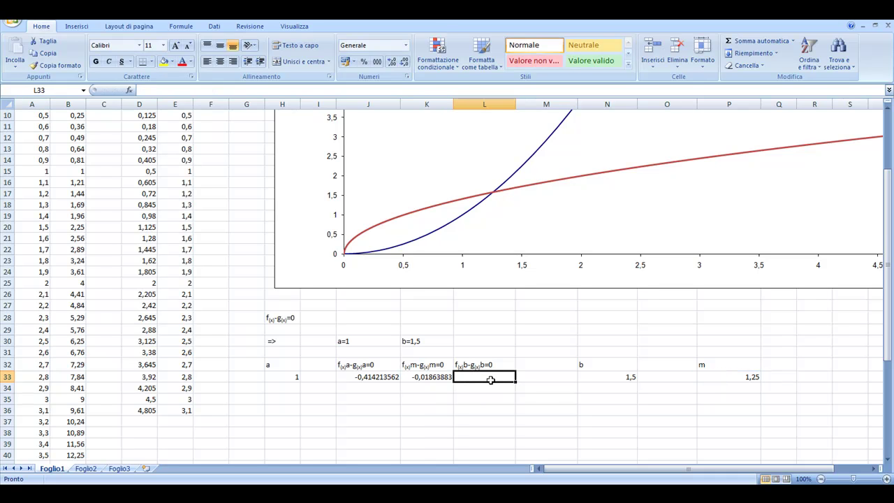
pyautogui.write('=')
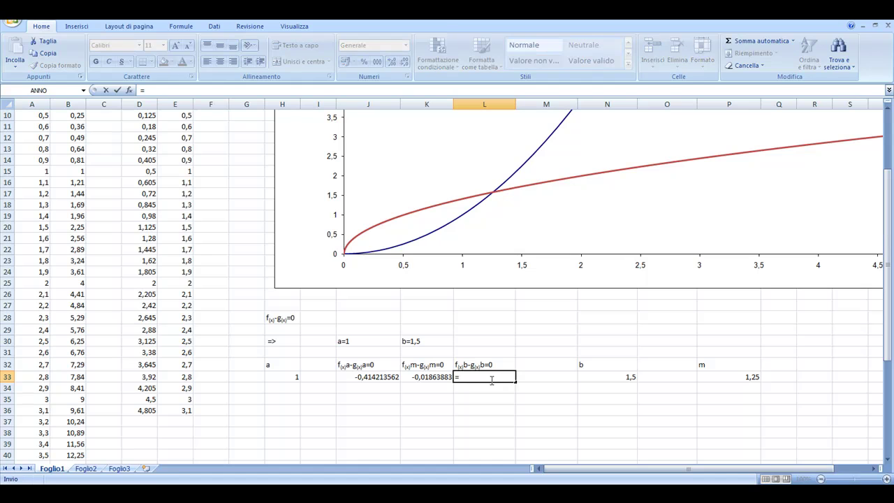
pyautogui.click(602, 377)
pyautogui.write('?')
pyautogui.press('BackSpace')
pyautogui.write('2')
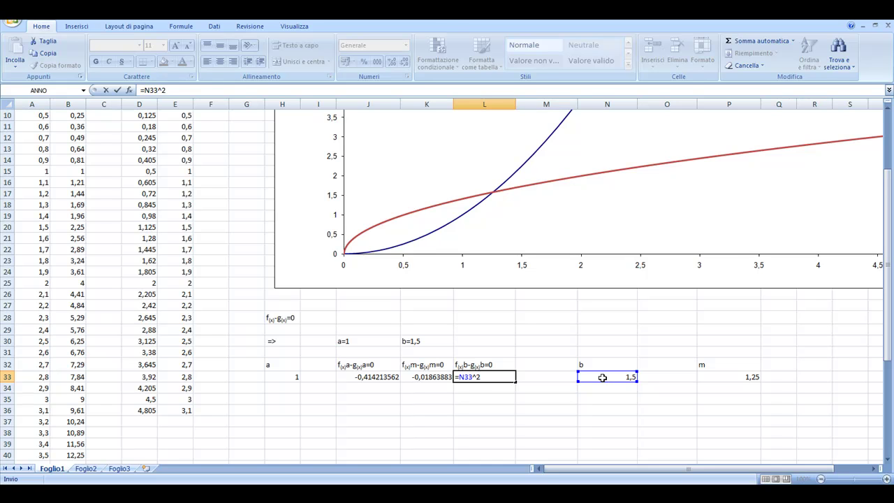
pyautogui.write('(')
pyautogui.write('RADQ')
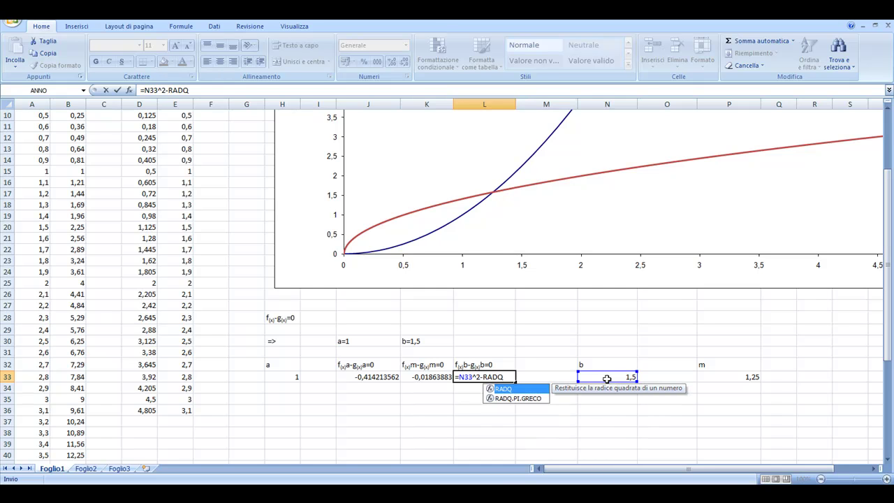
pyautogui.write('(')
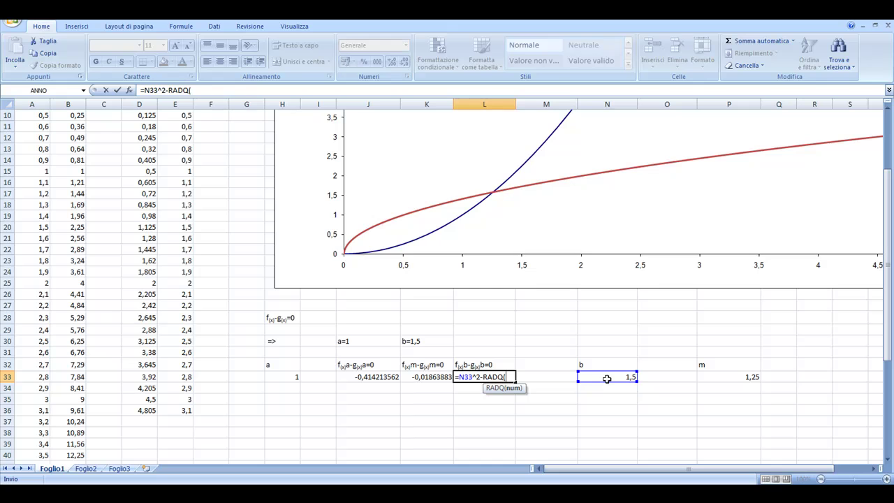
pyautogui.write('2*')
pyautogui.click(737, 376)
pyautogui.write(')')
pyautogui.press('Return')
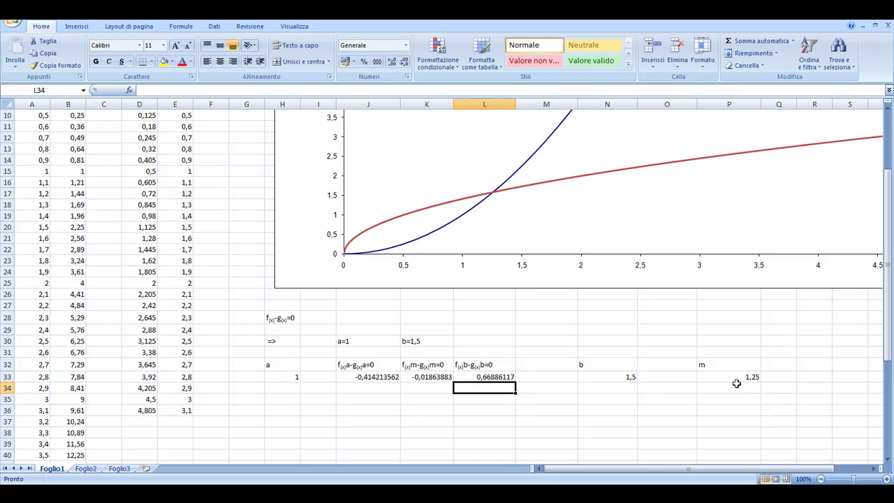
pyautogui.click(294, 386)
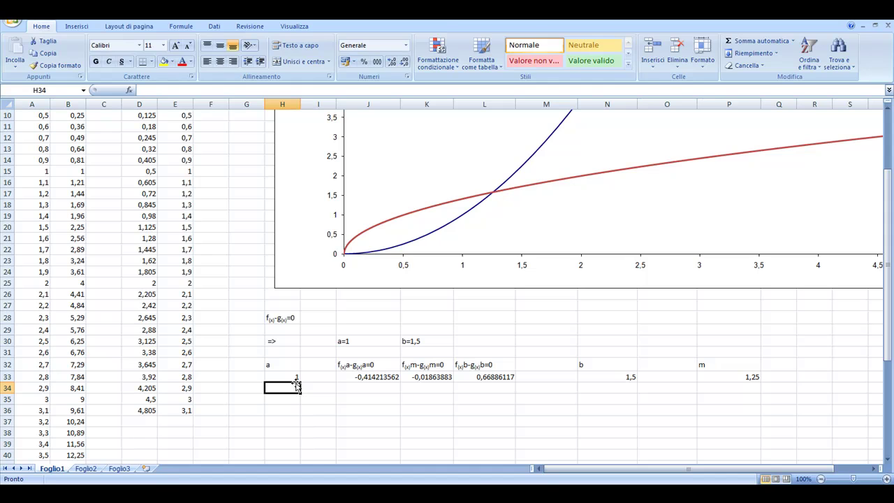
# Enter =SE(K33<0;(P33);(H33)) in H34 so the next a becomes 1,25.
pyautogui.write('=S')
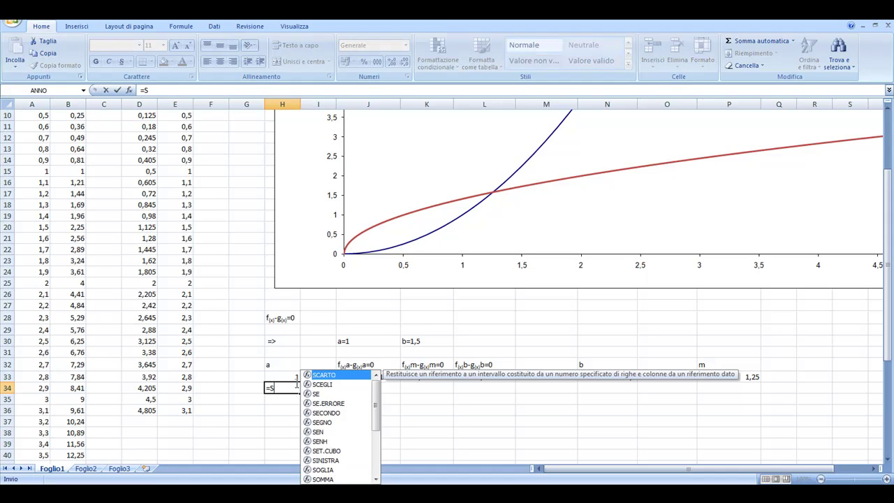
pyautogui.write('E')
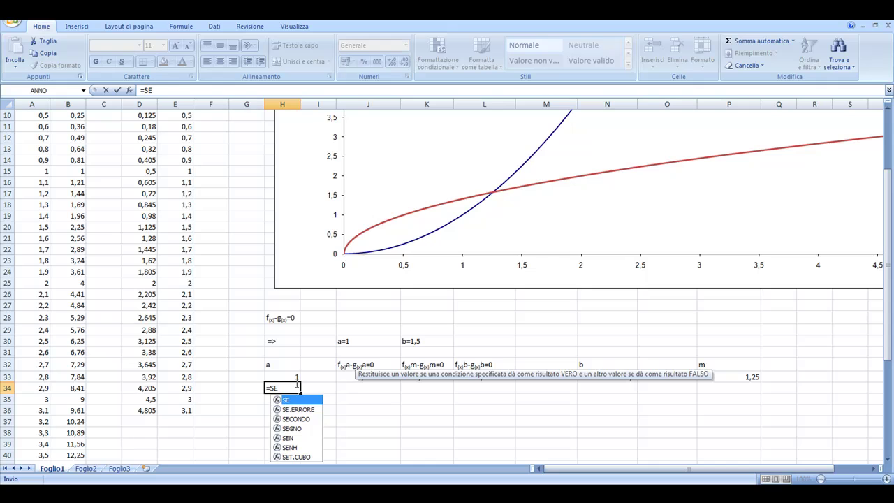
pyautogui.write('(')
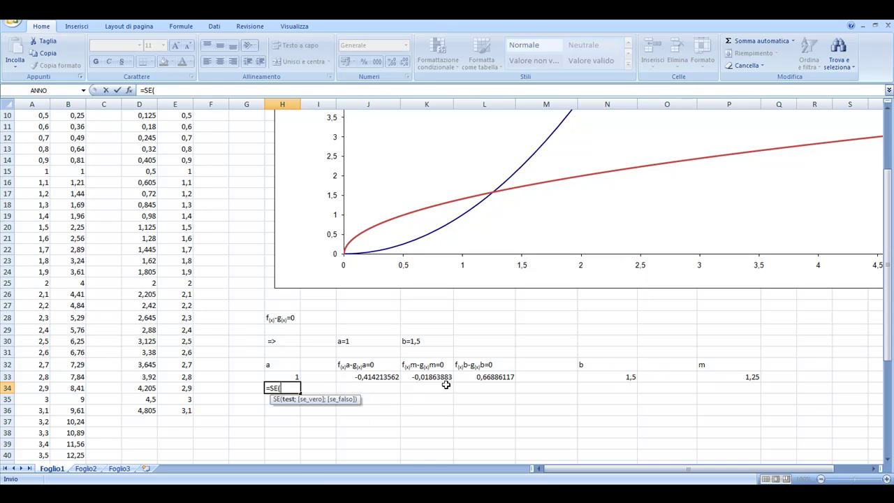
pyautogui.click(437, 377)
pyautogui.write('<')
pyautogui.write('0')
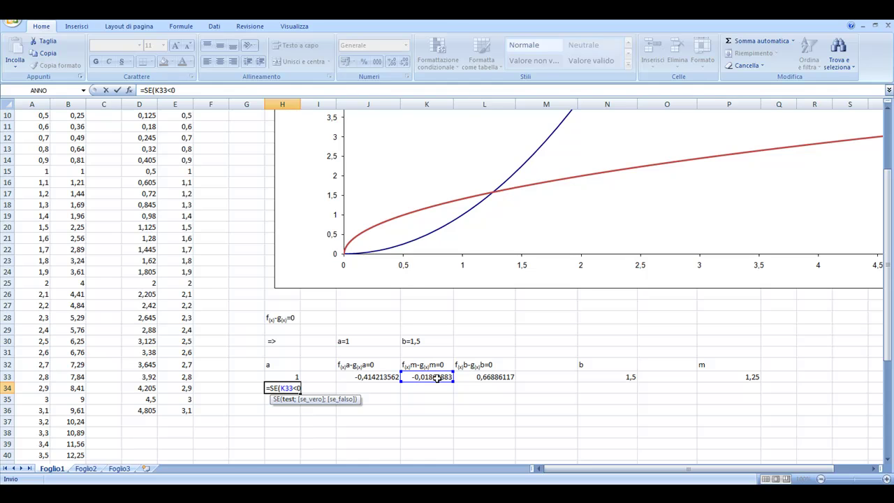
pyautogui.write(';(')
pyautogui.click(743, 377)
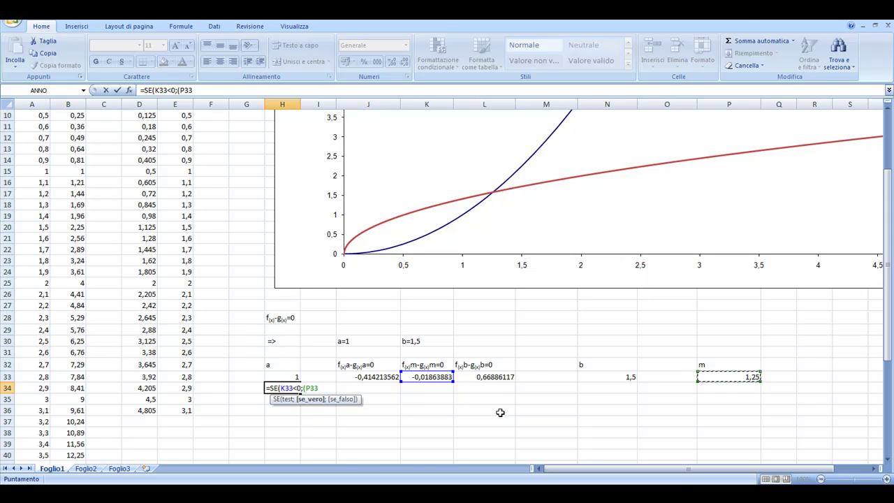
pyautogui.write(');(')
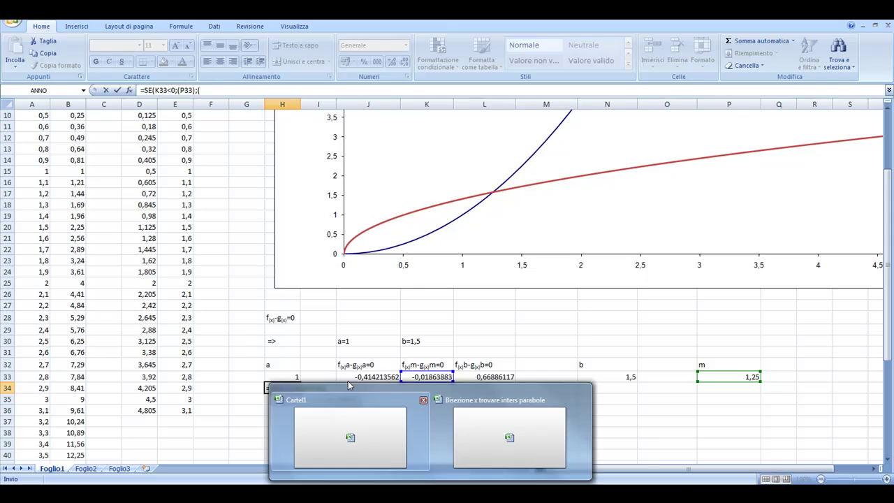
pyautogui.click(292, 377)
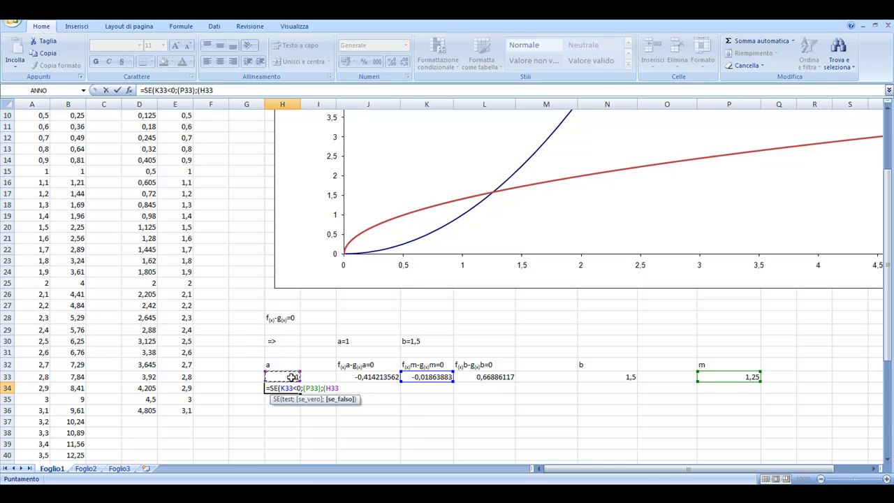
pyautogui.write(')')
pyautogui.press('Return')
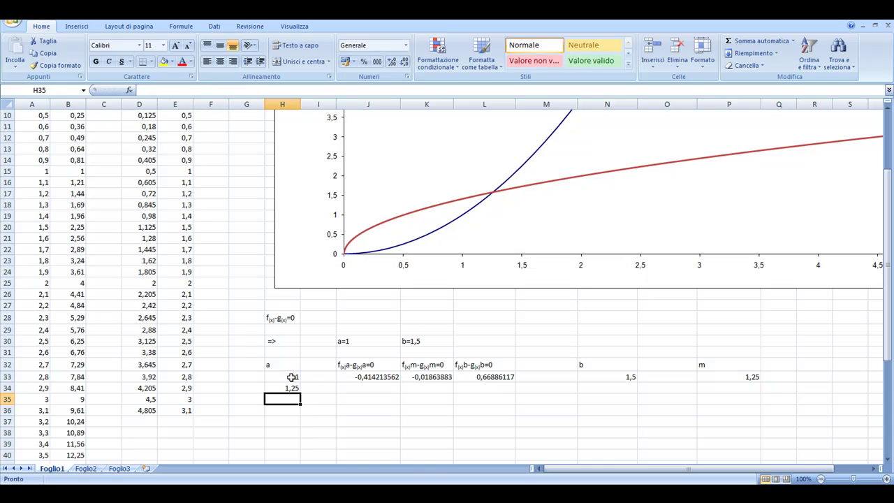
# Enter =SE(K33<0;(N33);(P33)) in N34 so the next b stays 1,5.
pyautogui.click(625, 389)
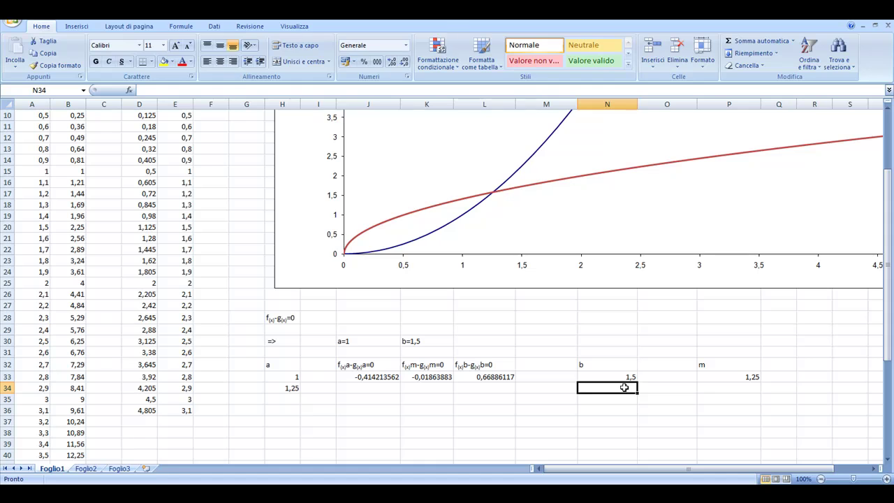
pyautogui.write('=S')
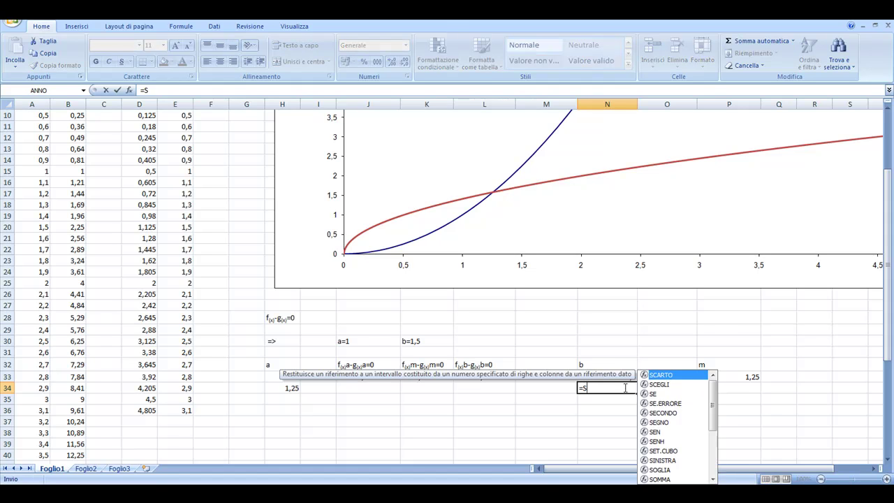
pyautogui.write('E(')
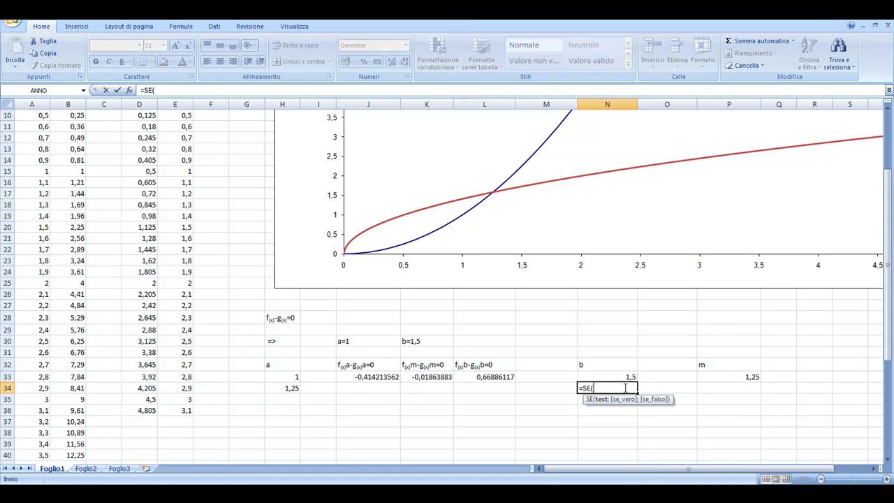
pyautogui.click(422, 376)
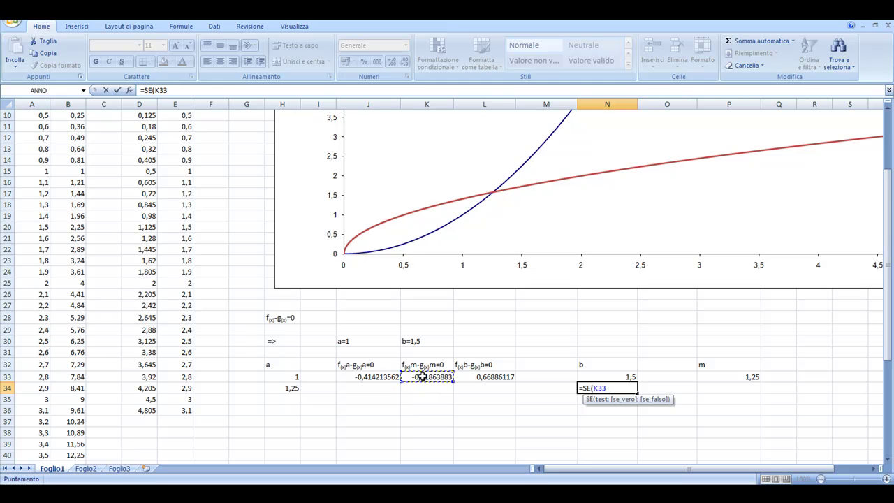
pyautogui.write('<')
pyautogui.write('0(')
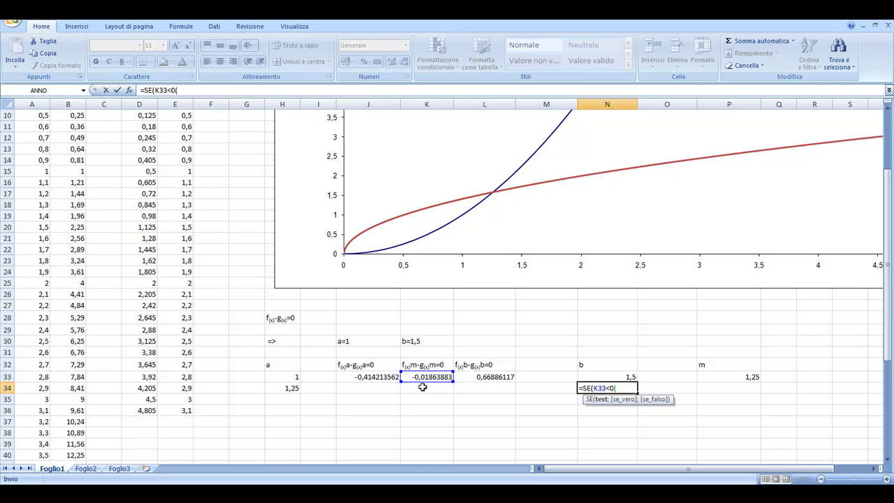
pyautogui.press('BackSpace')
pyautogui.write(';')
pyautogui.write('(')
pyautogui.click(617, 376)
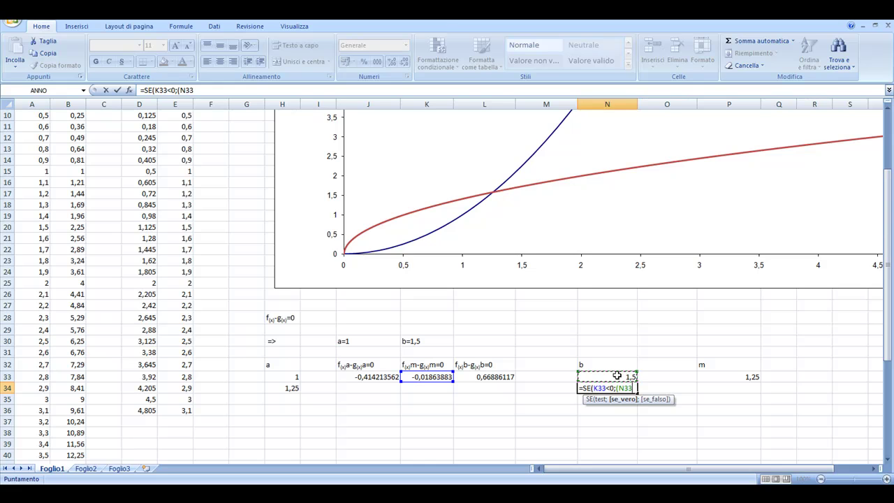
pyautogui.write(');')
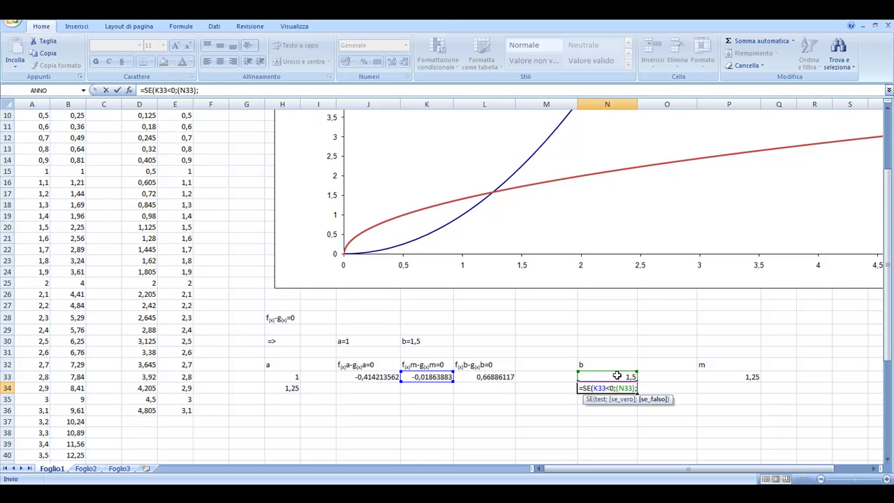
pyautogui.click(750, 377)
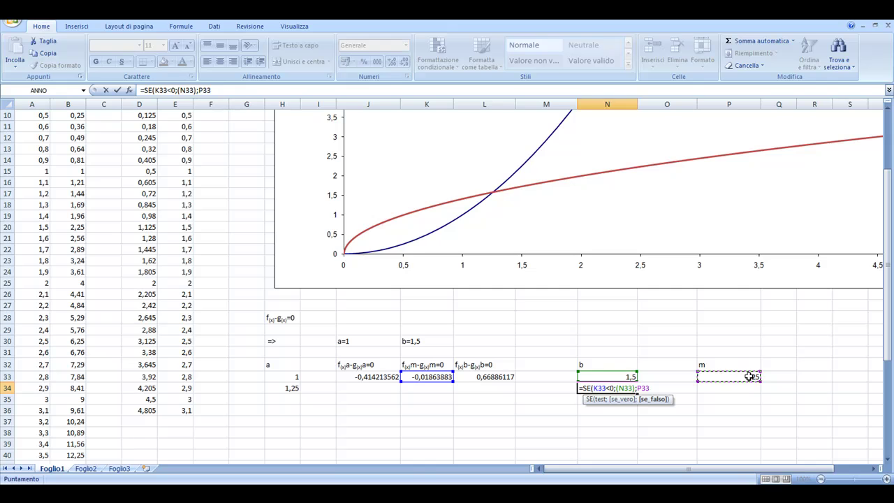
pyautogui.press('BackSpace')
pyautogui.press('BackSpace')
pyautogui.press('BackSpace')
pyautogui.write('(')
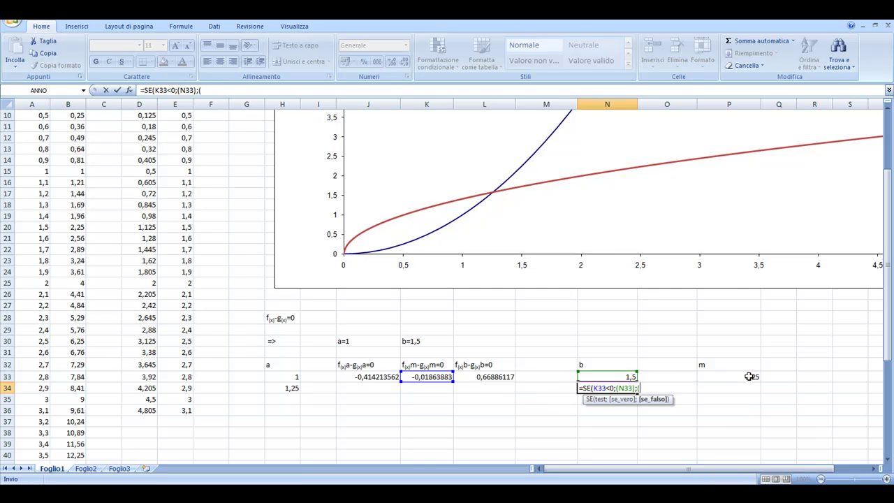
pyautogui.click(748, 377)
pyautogui.write(')')
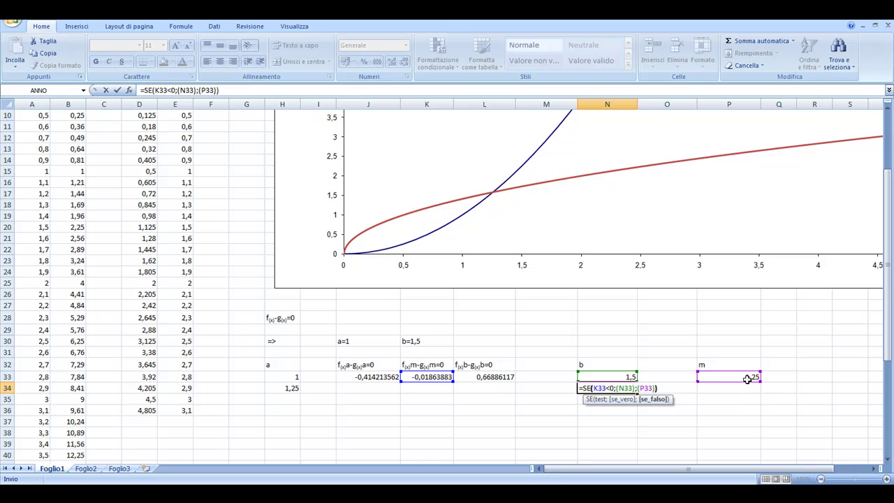
pyautogui.press('Return')
pyautogui.scroll(-2, 419, 402)
# Fill the a, b and f(a) formulas from H34, N34 and J33 down to row 49.
pyautogui.click(293, 314)
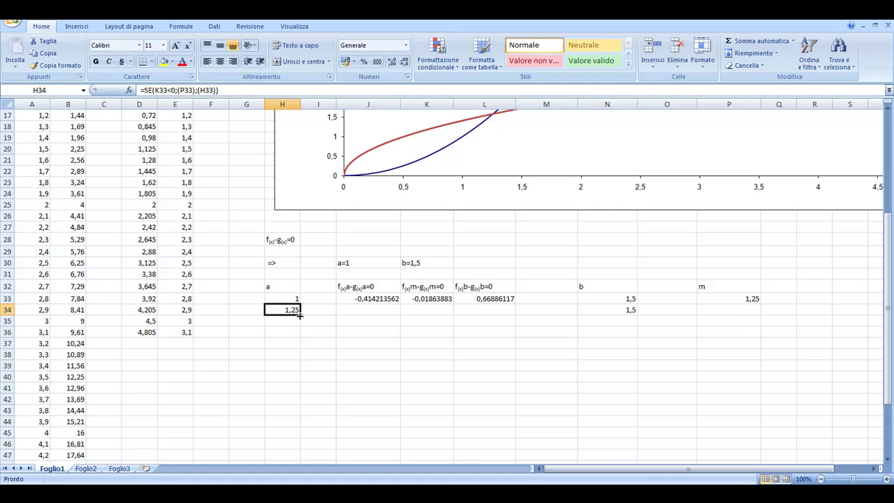
pyautogui.moveTo(299, 313); pyautogui.dragTo(301, 459)
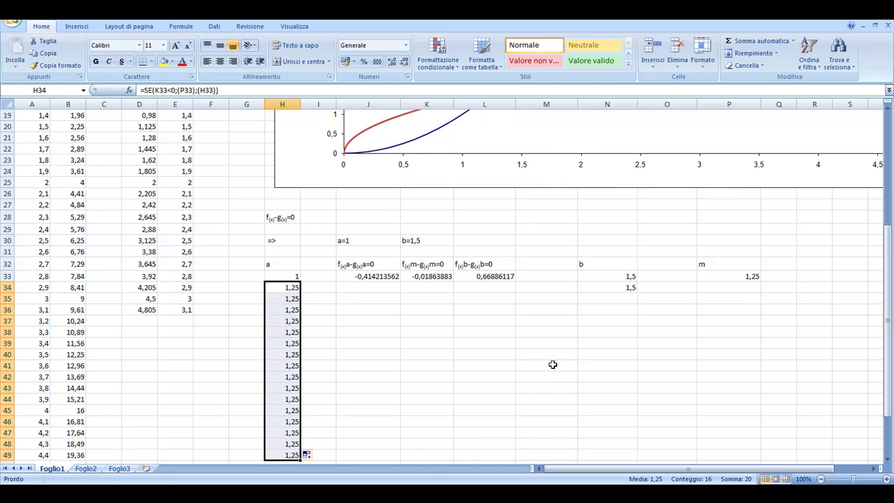
pyautogui.click(631, 290)
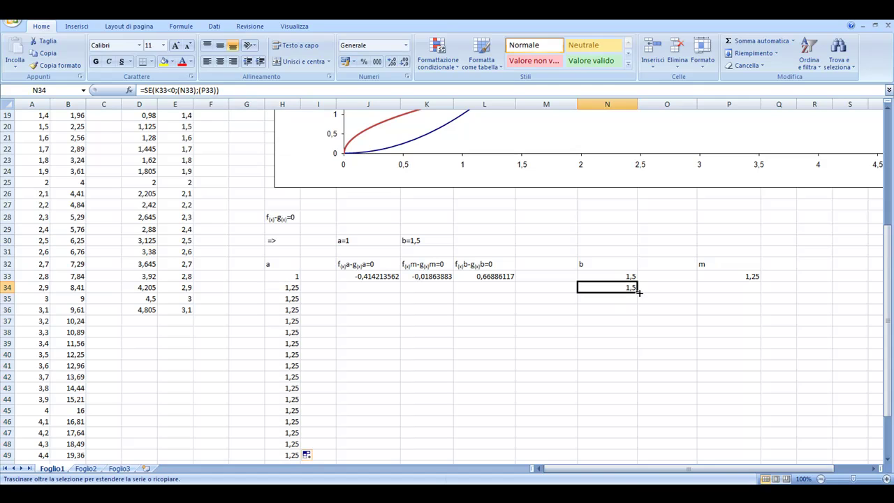
pyautogui.moveTo(638, 293); pyautogui.dragTo(624, 454)
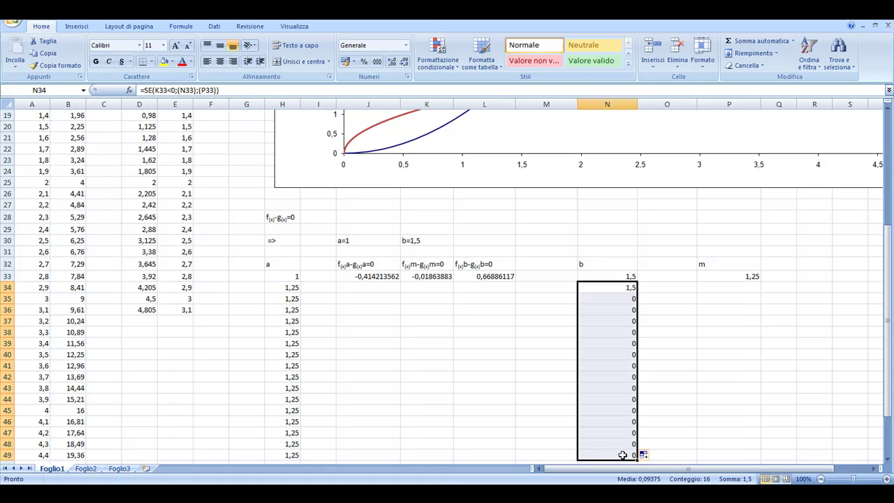
pyautogui.click(368, 280)
pyautogui.moveTo(400, 282); pyautogui.dragTo(398, 455)
# Fill the f(b), midpoint and f(m) formulas from L33, P33 and K33 down to row 49.
pyautogui.click(512, 277)
pyautogui.moveTo(517, 279); pyautogui.dragTo(499, 457)
pyautogui.click(738, 282)
pyautogui.moveTo(762, 281); pyautogui.dragTo(762, 456)
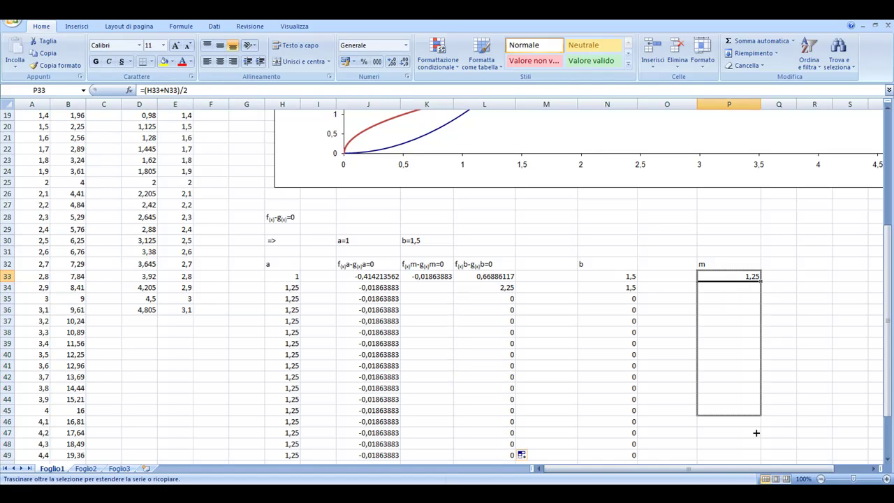
pyautogui.click(443, 276)
pyautogui.moveTo(453, 282); pyautogui.dragTo(456, 458)
pyautogui.scroll(-1, 252, 354)
pyautogui.scroll(-2, 235, 350)
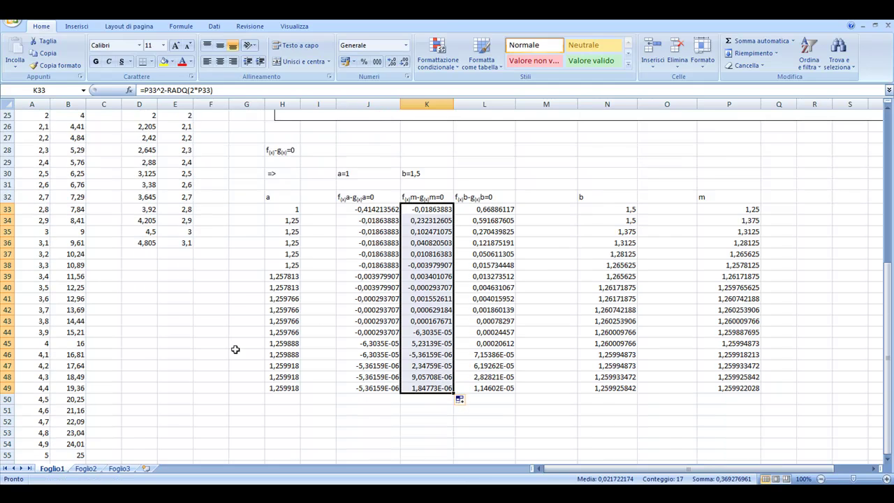
pyautogui.scroll(-1, 235, 349)
# Extend the a, b and m columns from row 49 down to row 62.
pyautogui.scroll(-1, 235, 351)
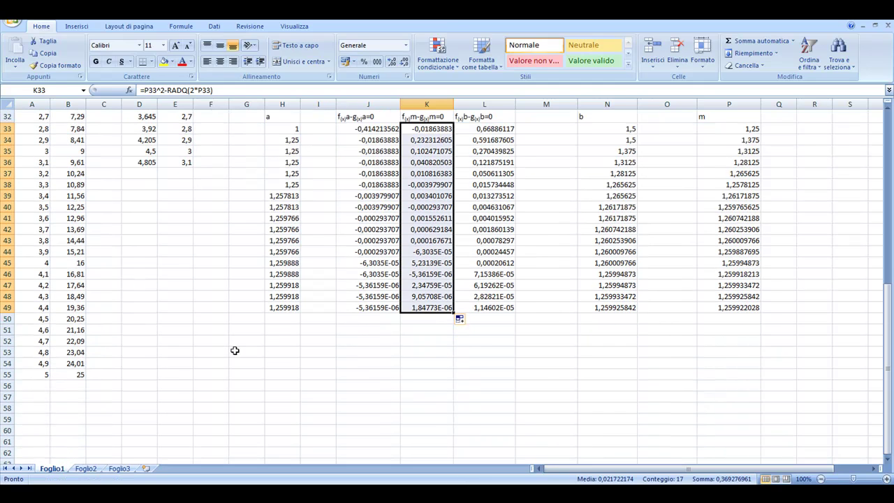
pyautogui.click(289, 308)
pyautogui.moveTo(301, 313); pyautogui.dragTo(301, 458)
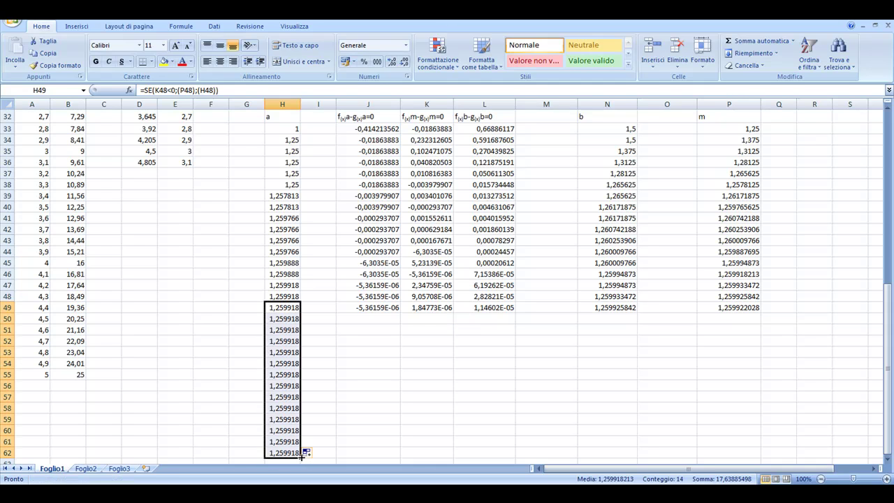
pyautogui.click(622, 310)
pyautogui.moveTo(636, 312); pyautogui.dragTo(638, 458)
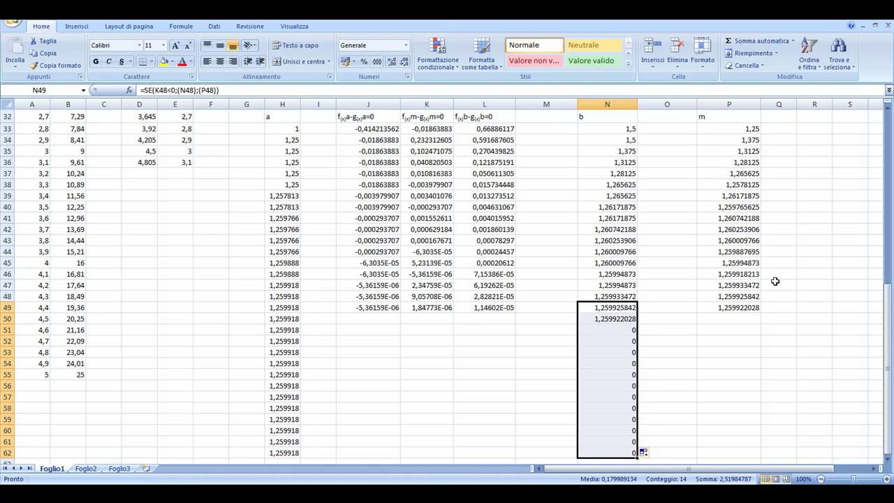
pyautogui.click(756, 308)
pyautogui.moveTo(761, 313); pyautogui.dragTo(760, 457)
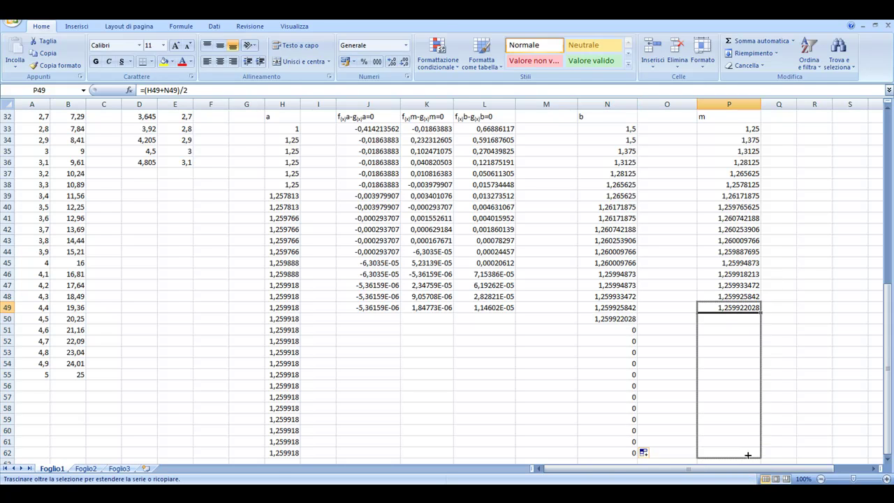
# Extend the f(a), f(m) and f(b) columns from row 49 down to row 62.
pyautogui.click(375, 308)
pyautogui.moveTo(400, 312); pyautogui.dragTo(396, 463)
pyautogui.click(447, 308)
pyautogui.moveTo(453, 313); pyautogui.dragTo(454, 457)
pyautogui.click(506, 308)
pyautogui.moveTo(516, 313); pyautogui.dragTo(520, 455)
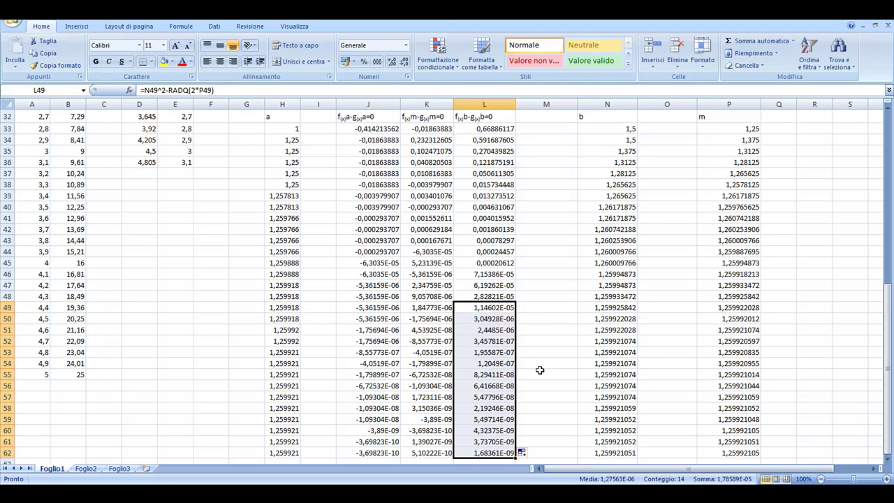
pyautogui.click(545, 370)
pyautogui.scroll(-1, 541, 373)
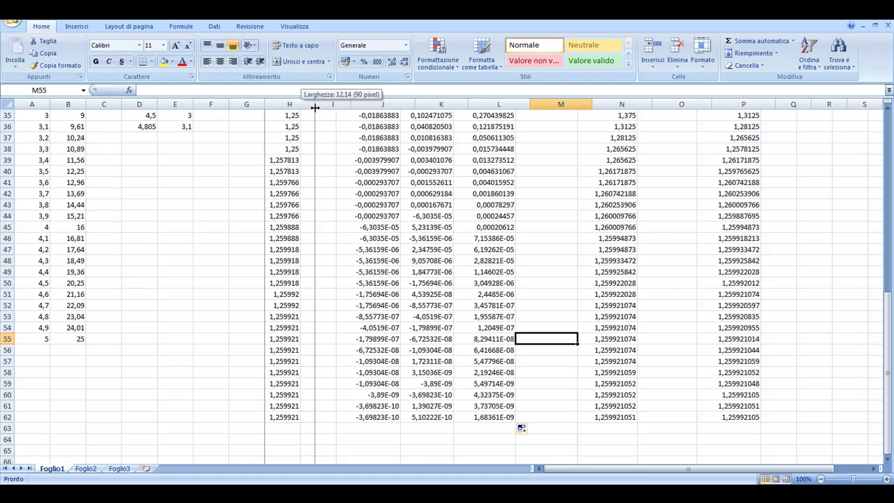
# Widen column H and check the final a and b in row 62, reading 1,25992105.
pyautogui.moveTo(300, 107); pyautogui.dragTo(315, 106)
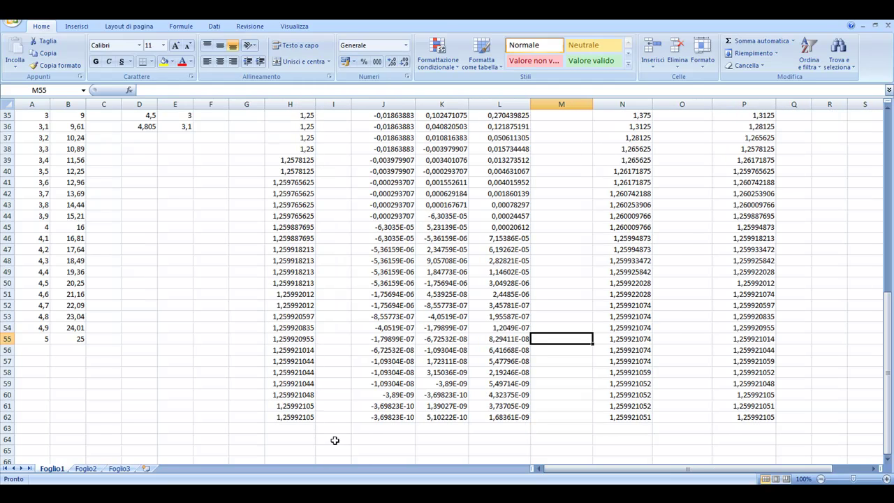
pyautogui.click(282, 416)
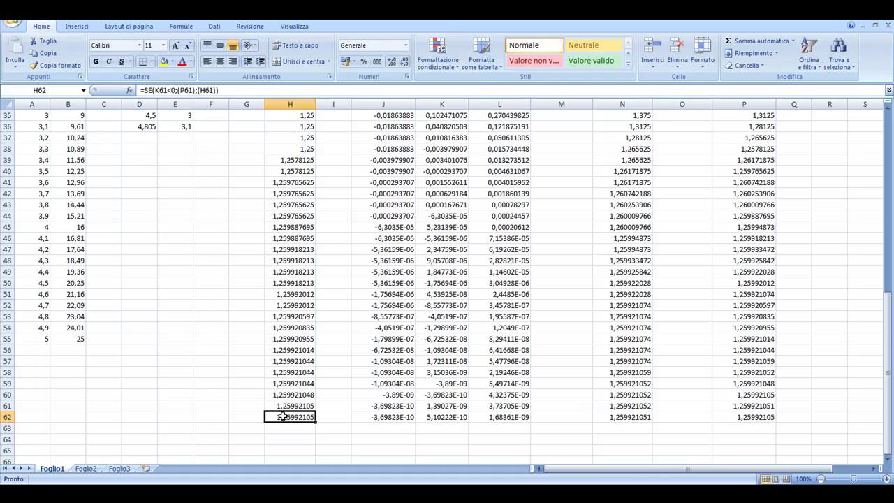
pyautogui.click(631, 417)
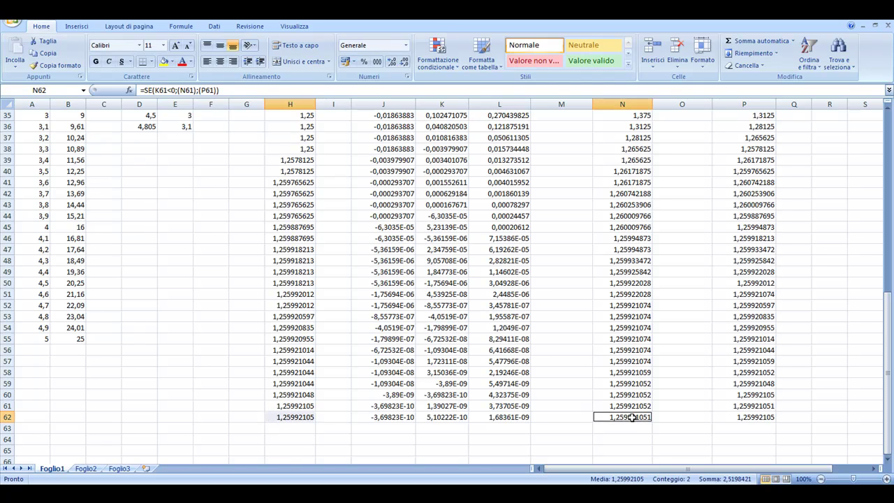
pyautogui.click(629, 447)
pyautogui.click(564, 441)
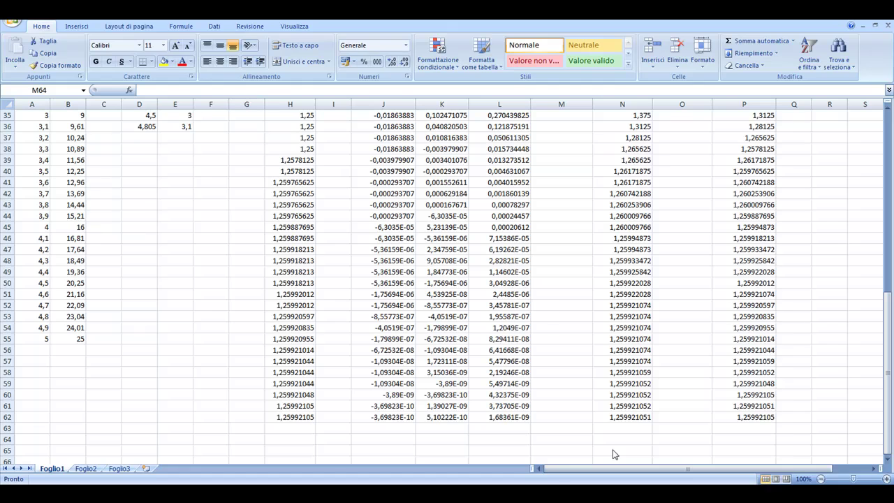
pyautogui.moveTo(658, 314); pyautogui.dragTo(673, 293)
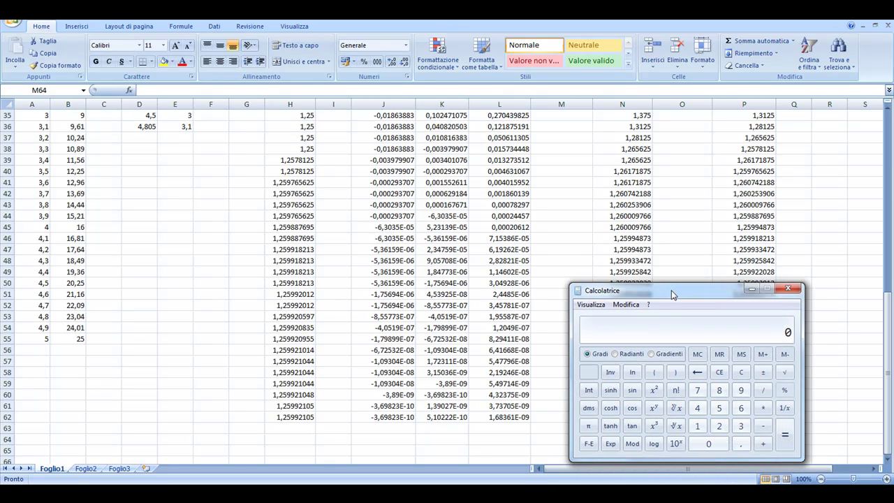
pyautogui.write('2')
pyautogui.click(675, 427)
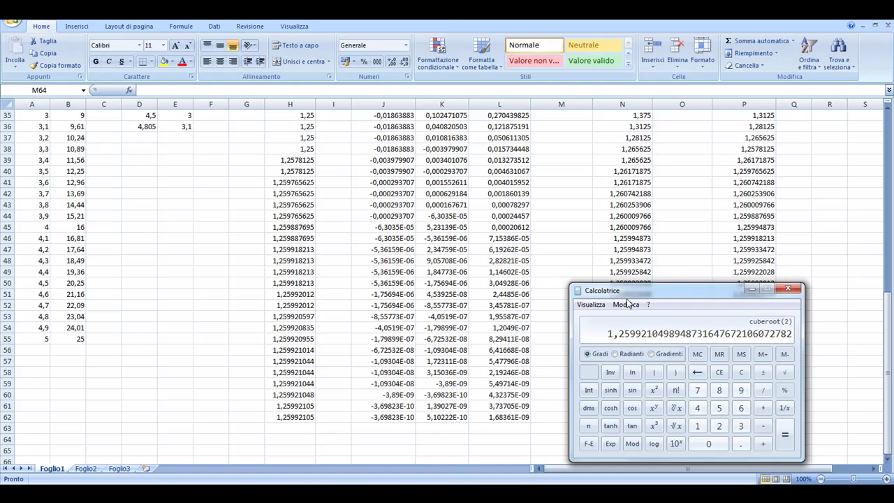
pyautogui.moveTo(649, 295); pyautogui.dragTo(408, 381)
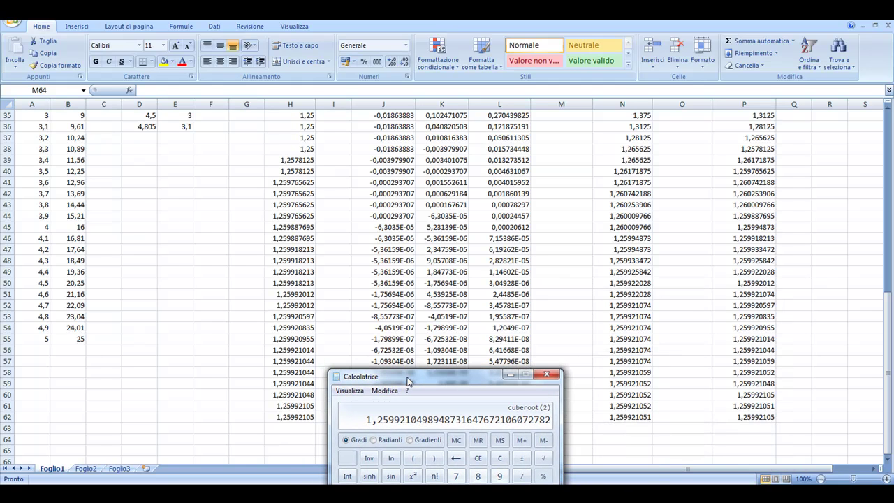